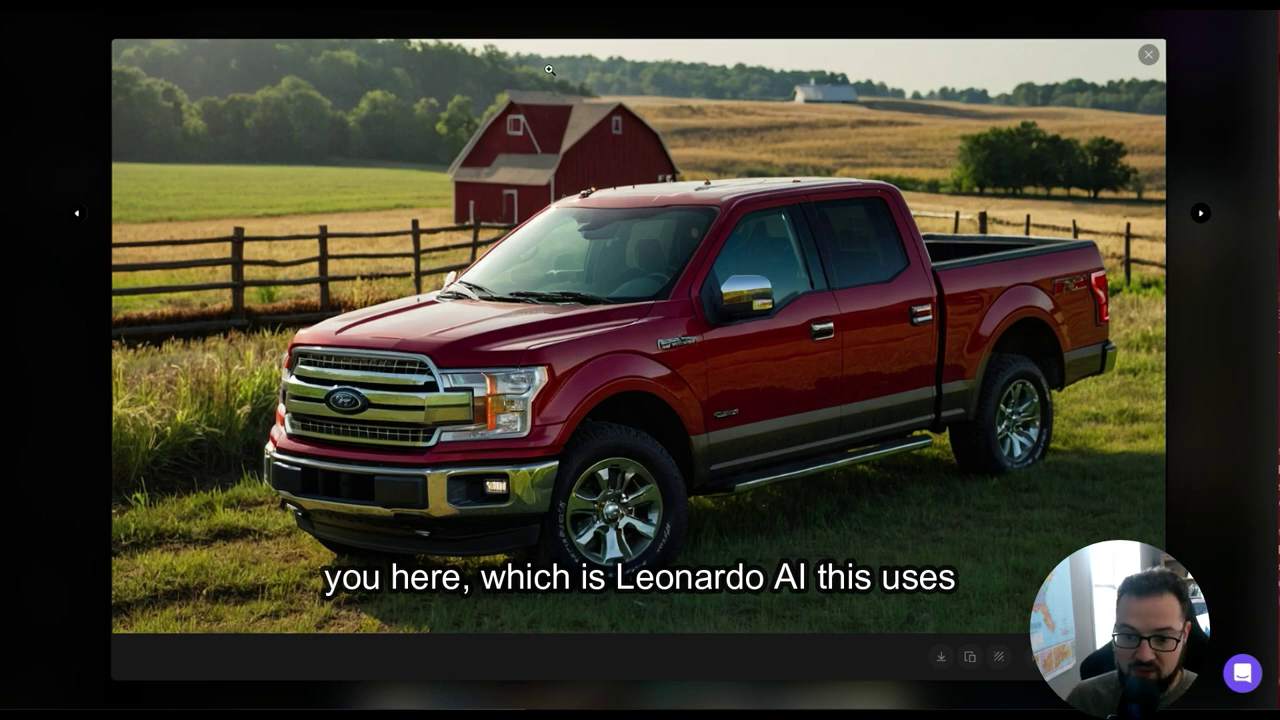
# Browse the generated red Ford F-150 images in the enlarged viewer, and return to the personal feed.
pyautogui.click(77, 213)
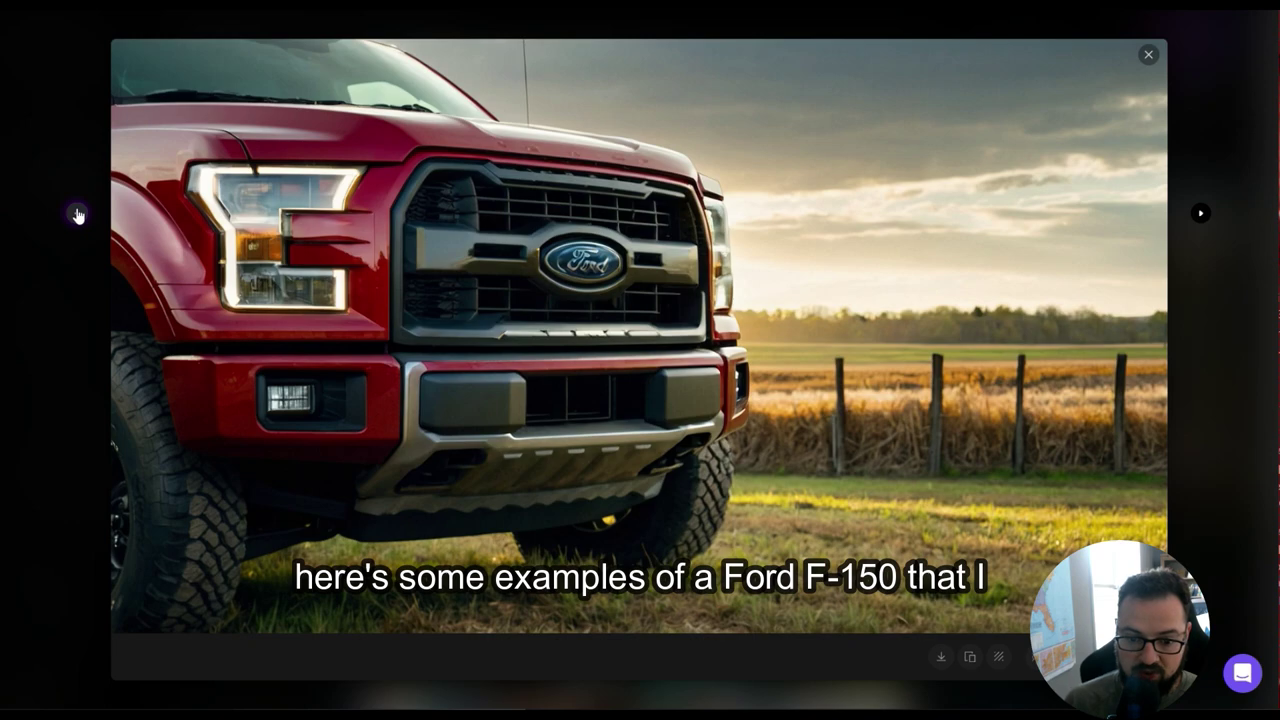
pyautogui.click(77, 214)
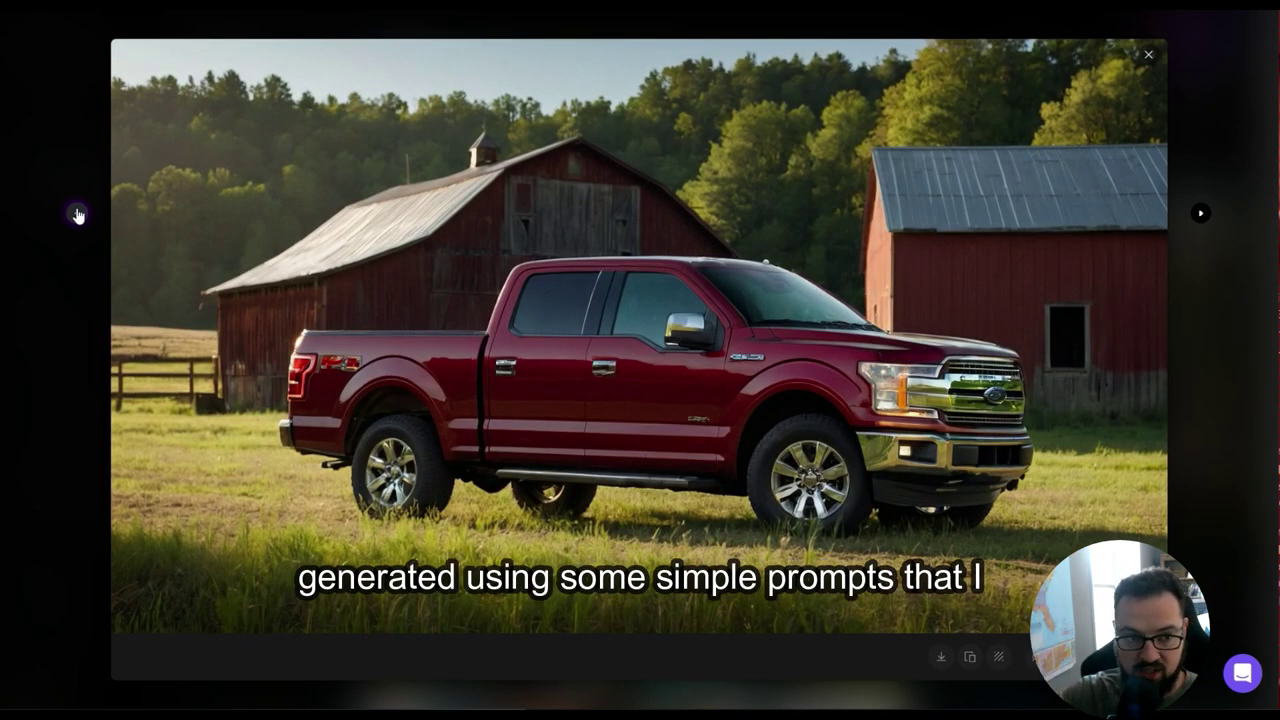
pyautogui.click(77, 215)
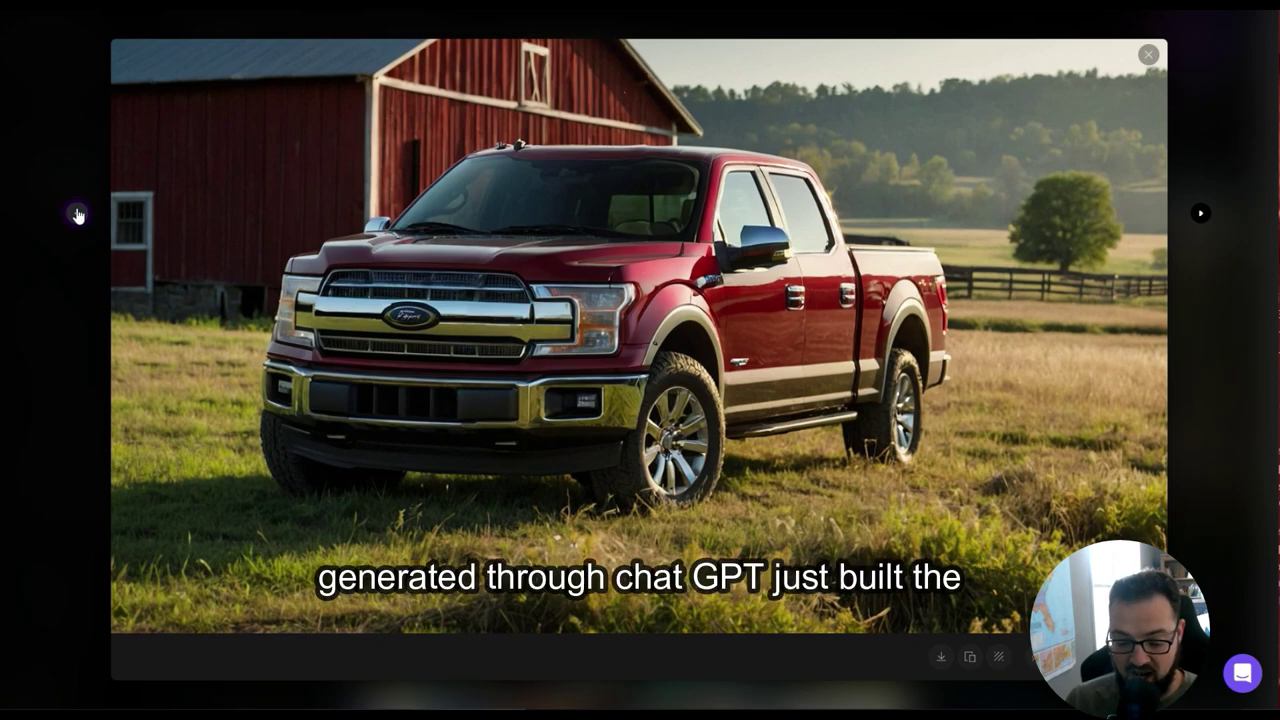
pyautogui.click(77, 215)
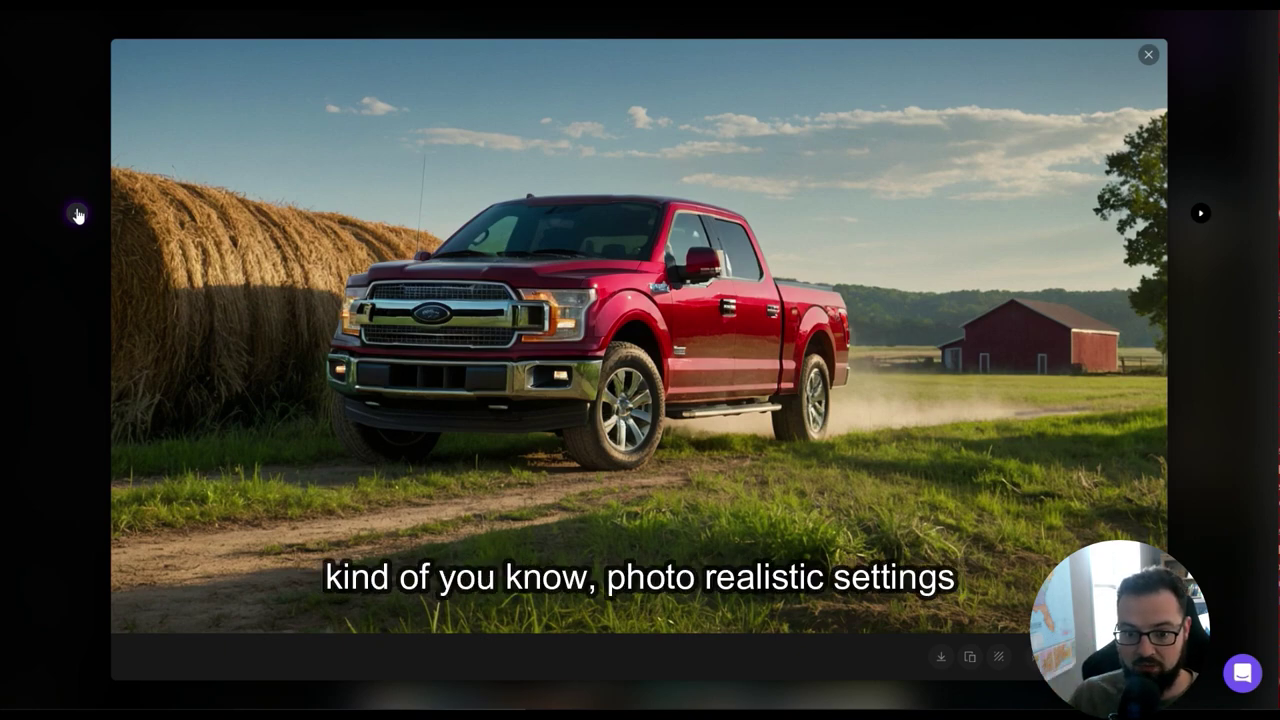
pyautogui.click(78, 215)
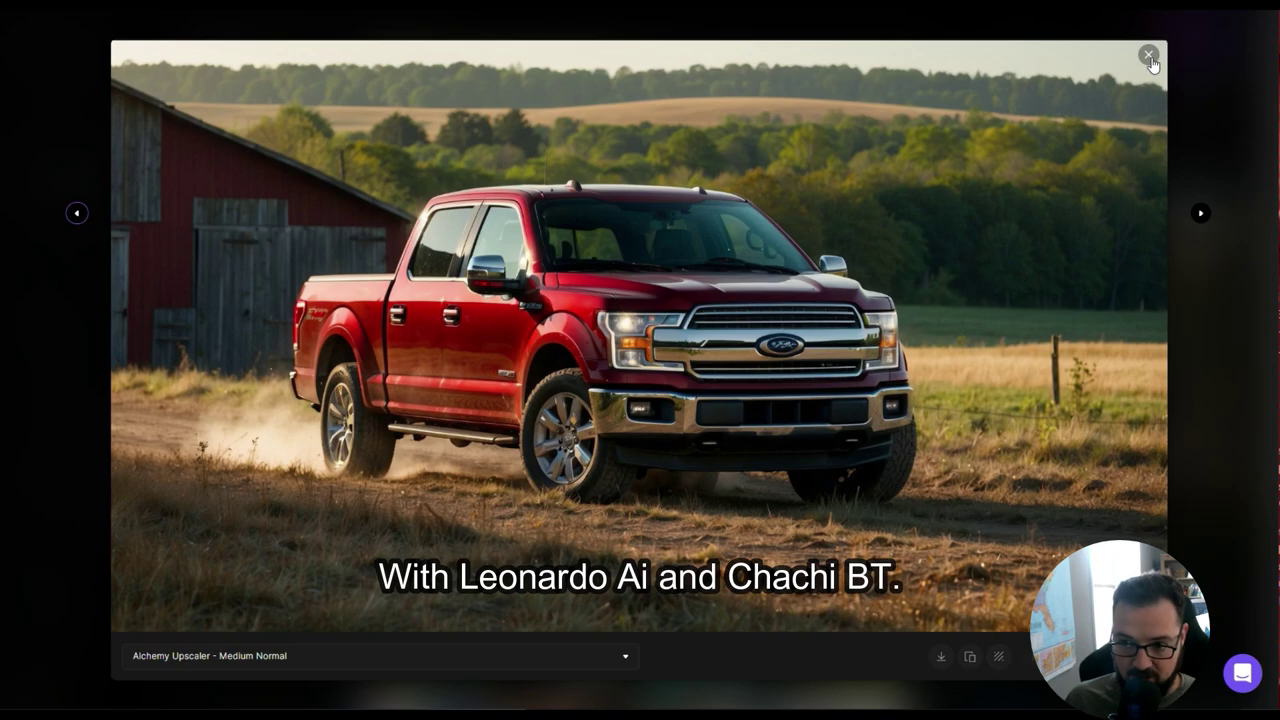
pyautogui.click(1149, 57)
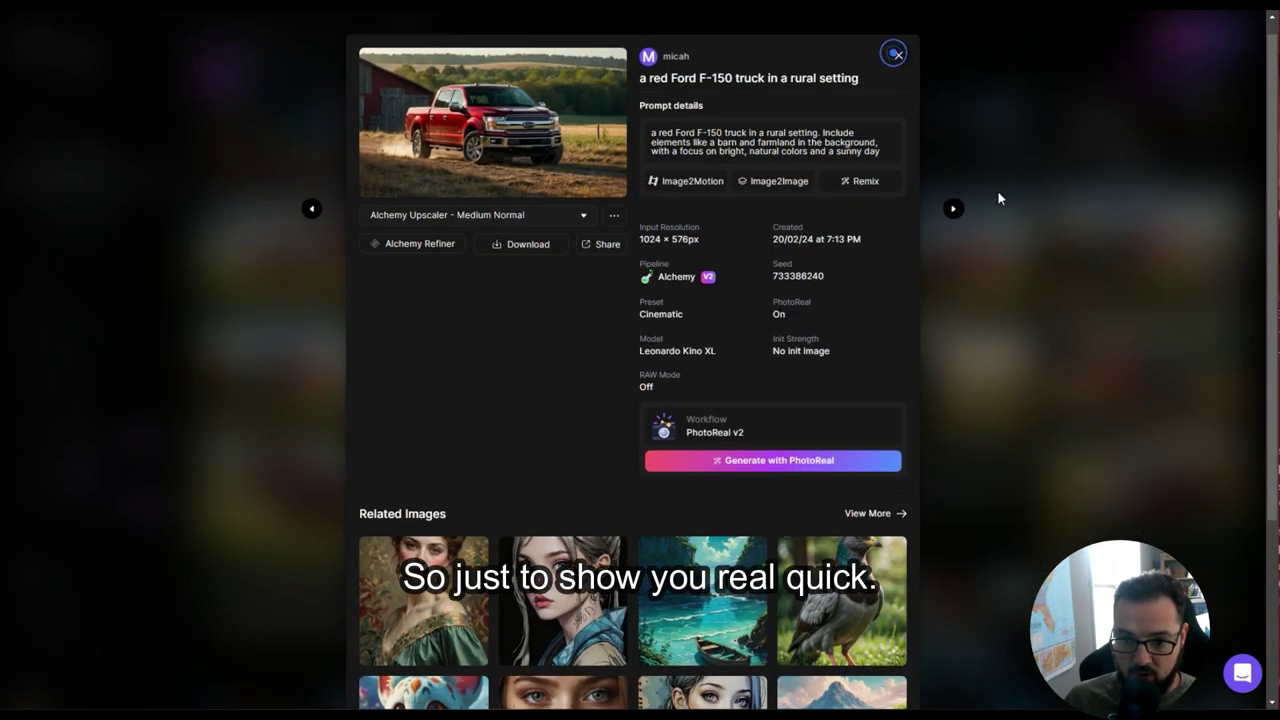
pyautogui.click(998, 198)
# Enlarge the dark gaming desk setup image in the feed, browse the neighbouring desk setup images, and close the viewer and image details.
pyautogui.scroll(2, 1133, 253)
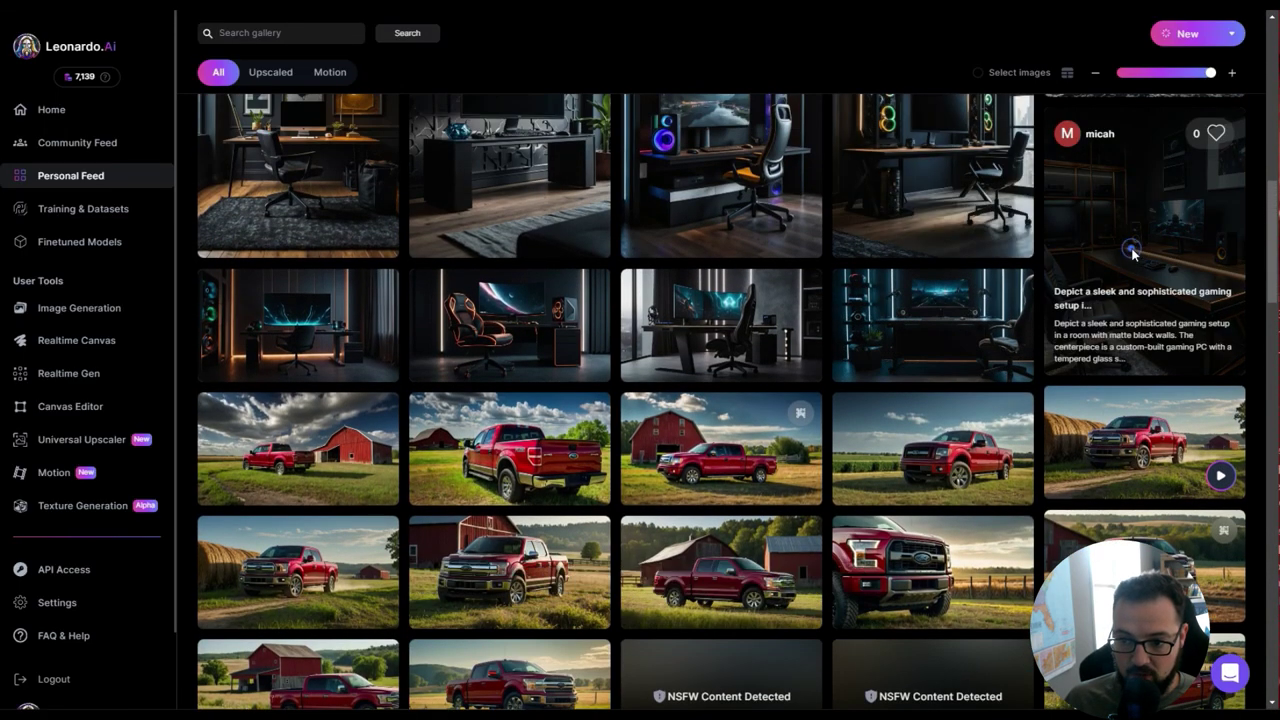
pyautogui.click(1133, 253)
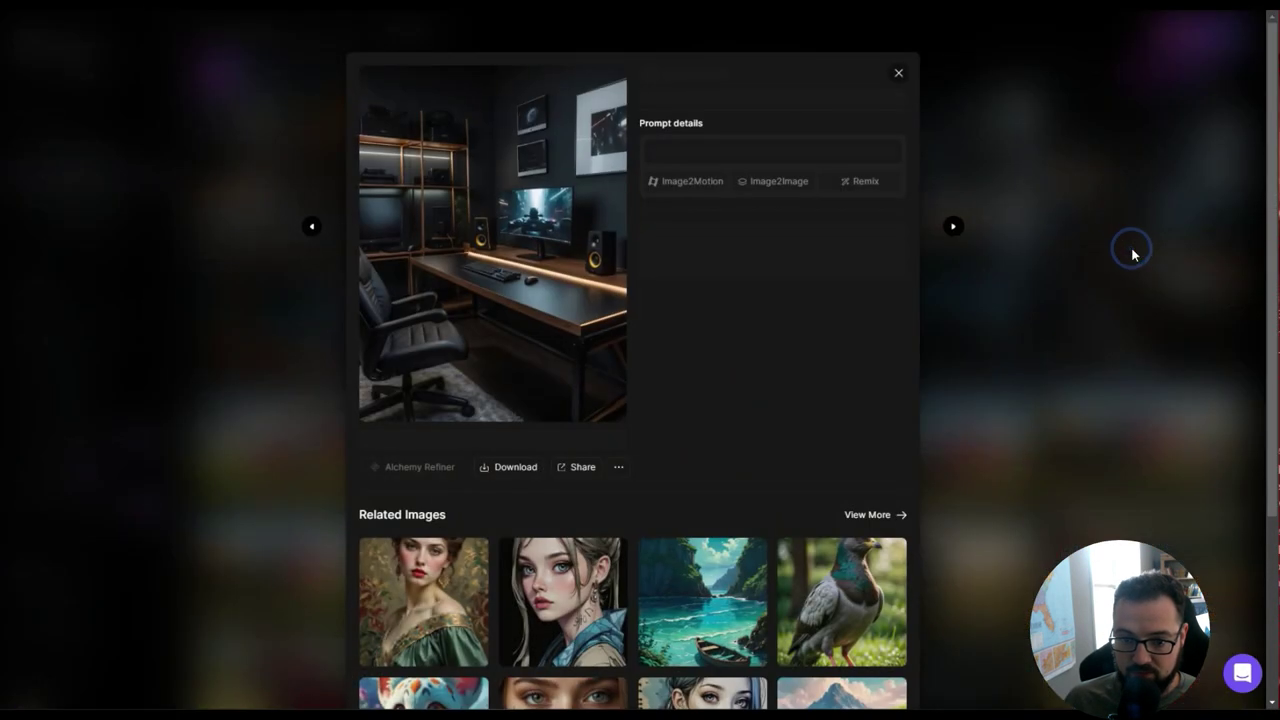
pyautogui.click(523, 243)
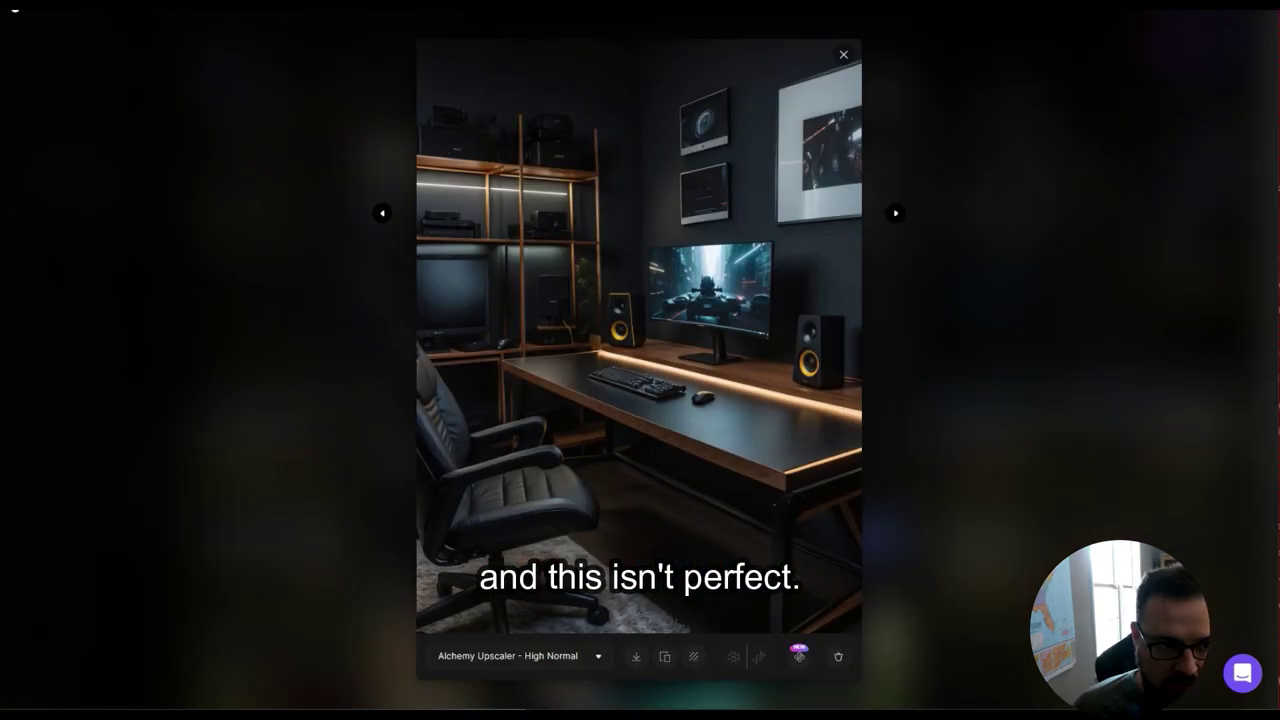
pyautogui.click(898, 73)
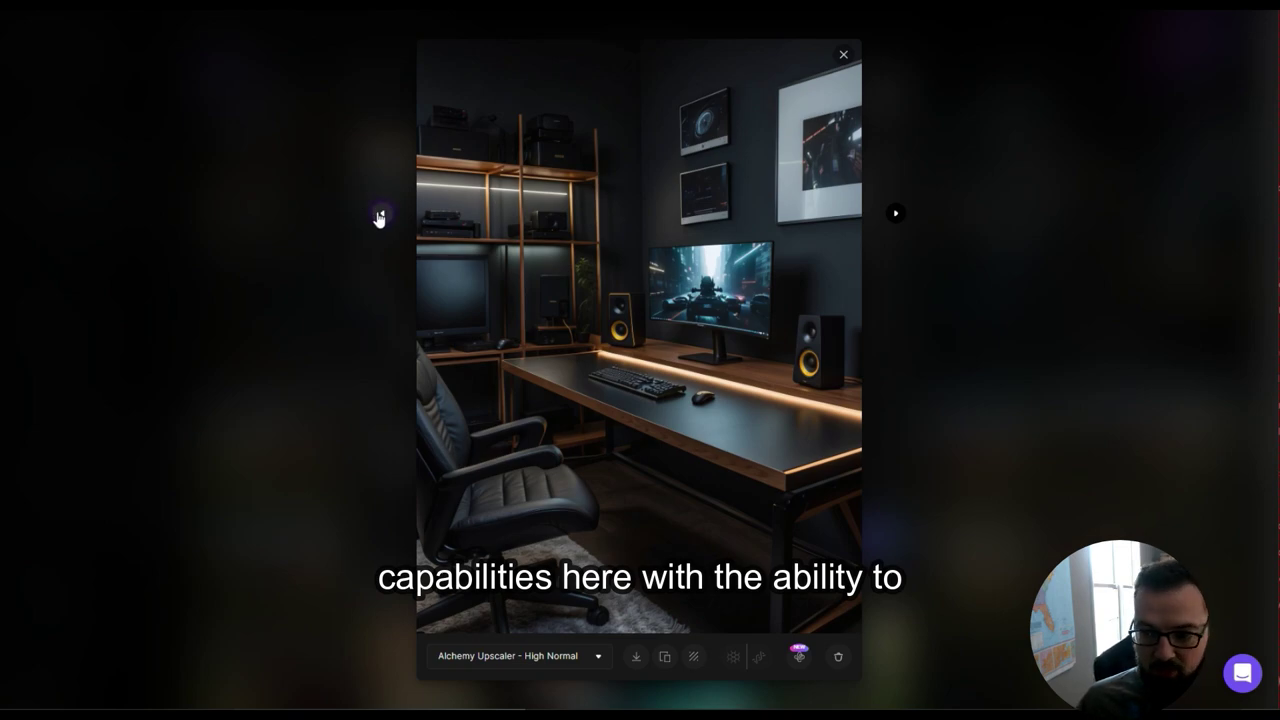
pyautogui.click(381, 219)
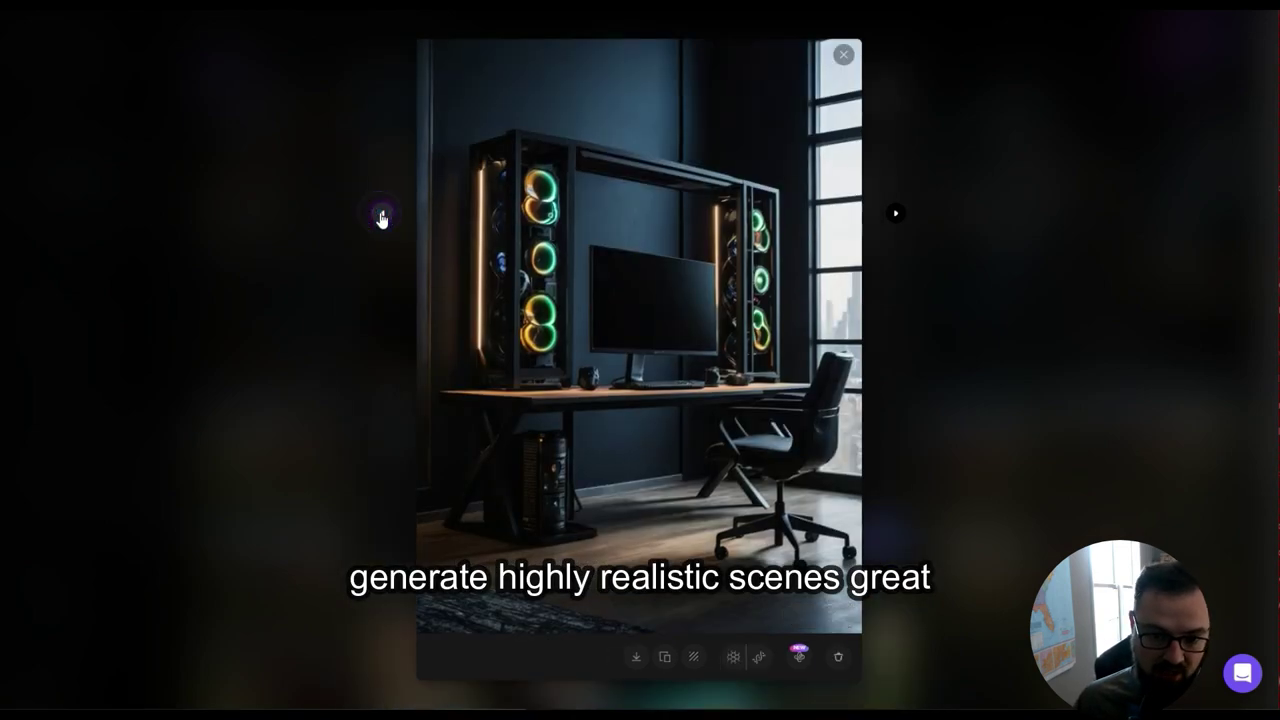
pyautogui.click(381, 219)
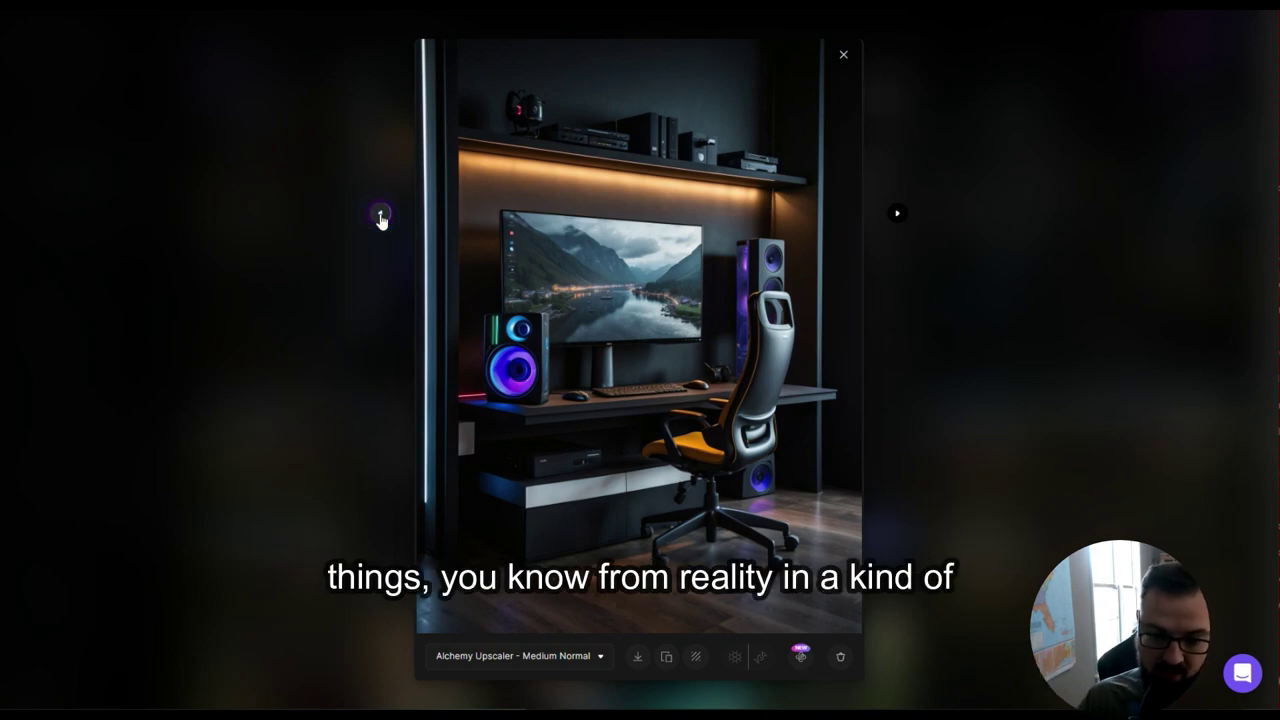
pyautogui.click(381, 219)
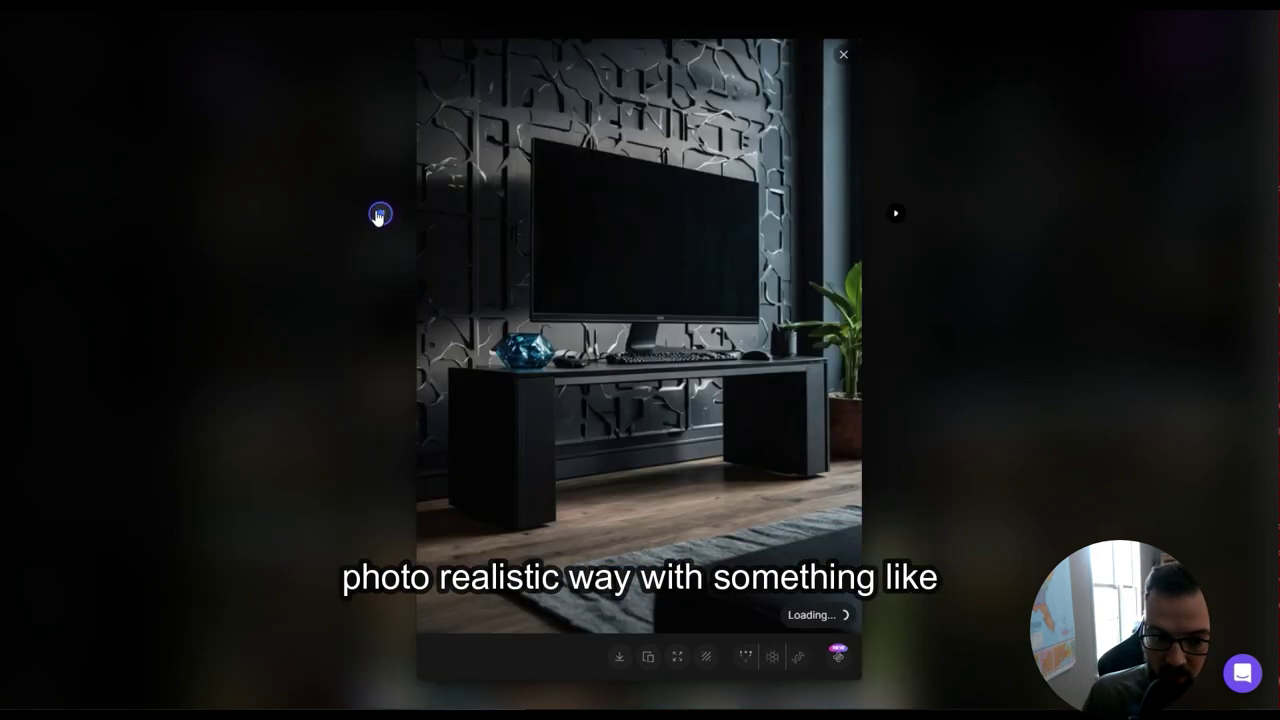
pyautogui.click(379, 218)
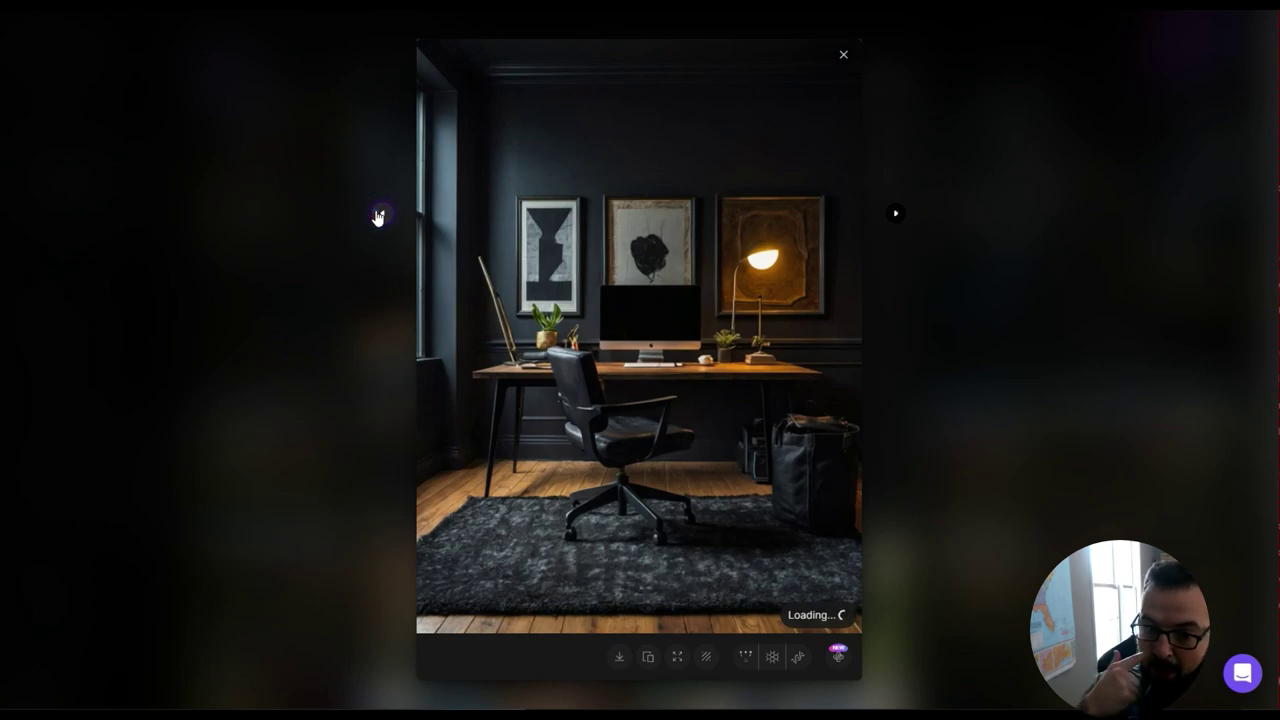
pyautogui.click(377, 216)
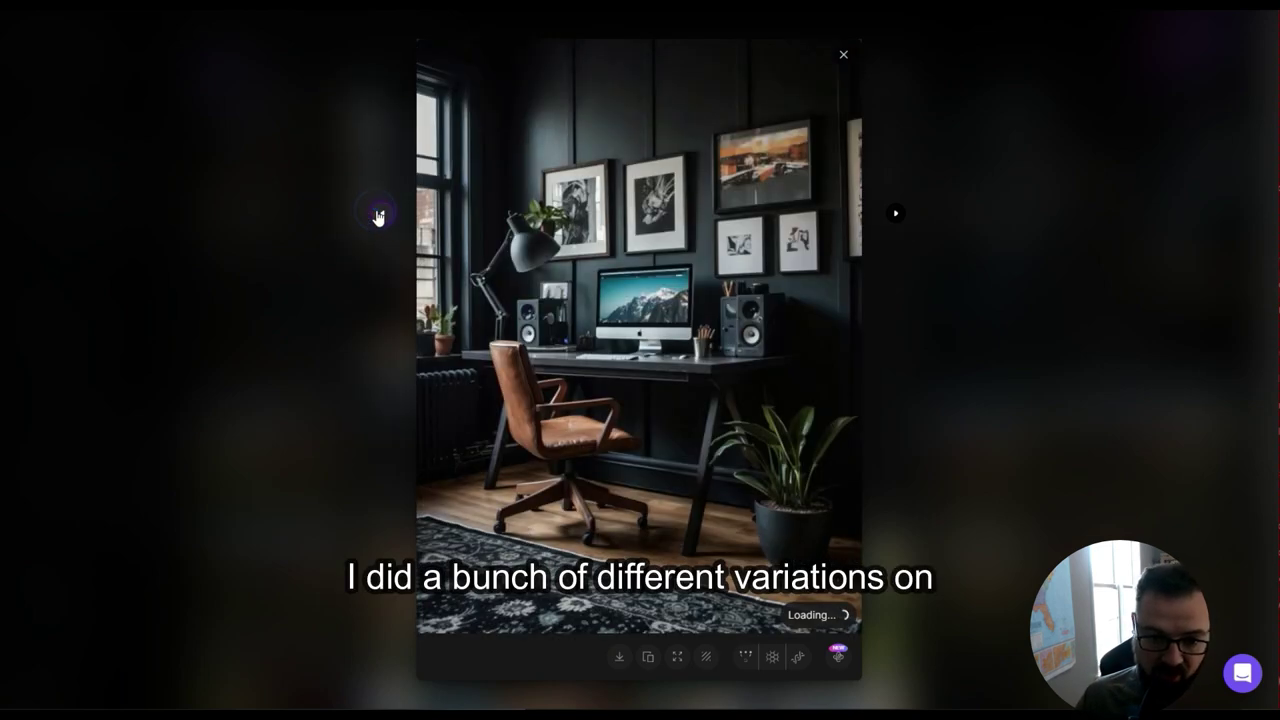
pyautogui.click(378, 216)
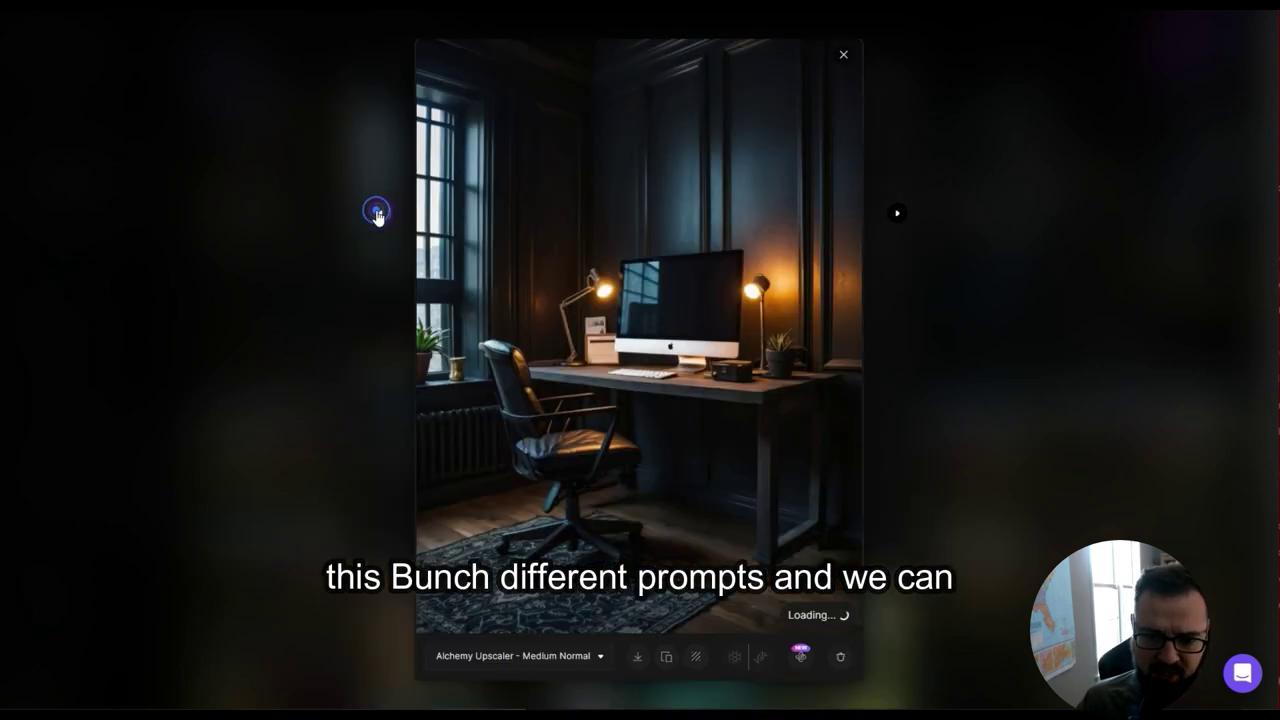
pyautogui.click(843, 55)
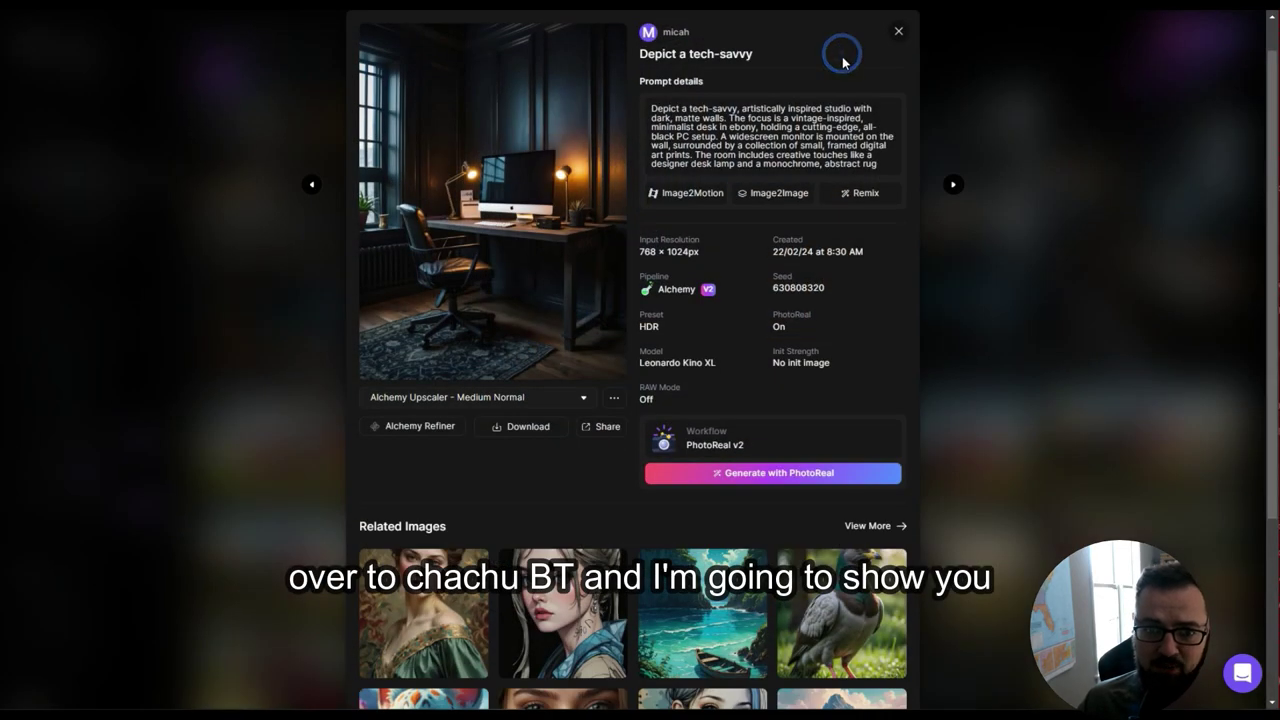
pyautogui.click(898, 31)
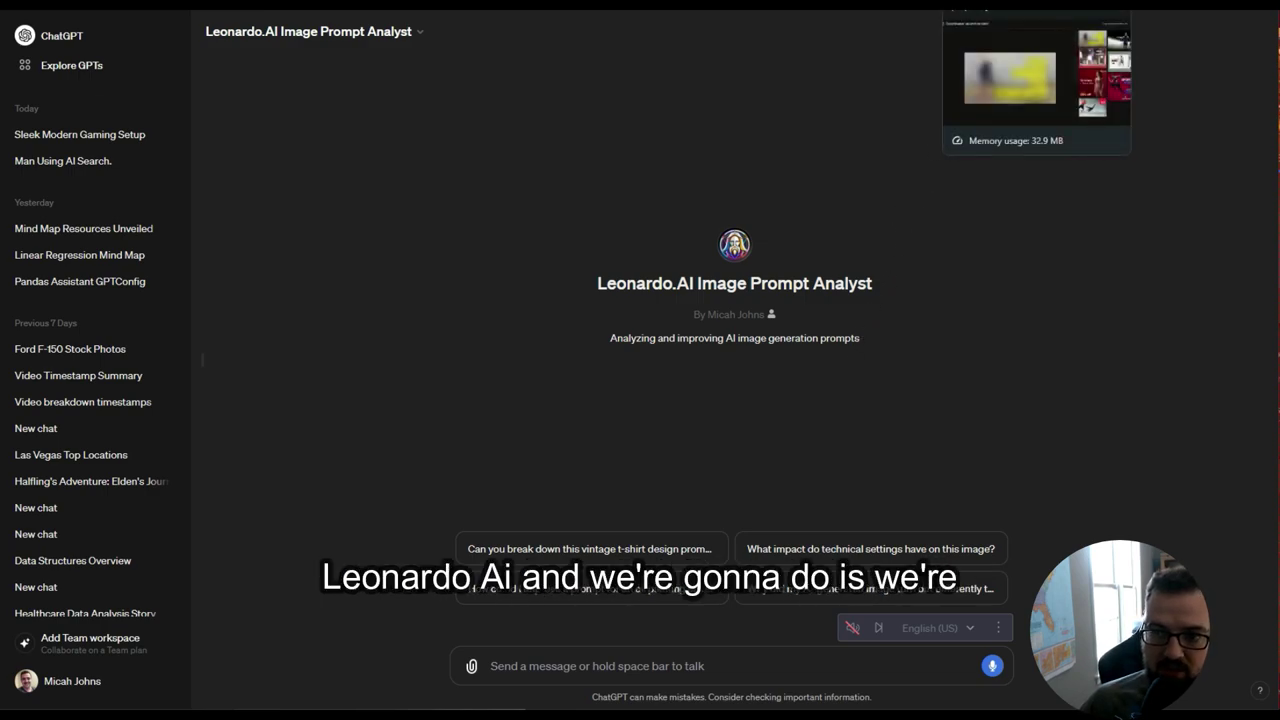
# Switch to the Perplexity sportswear advertisement results and view the woman running, "Women Sports Wear" and "Comfort Unlocks Possibilities" ads.
pyautogui.click(1000, 5)
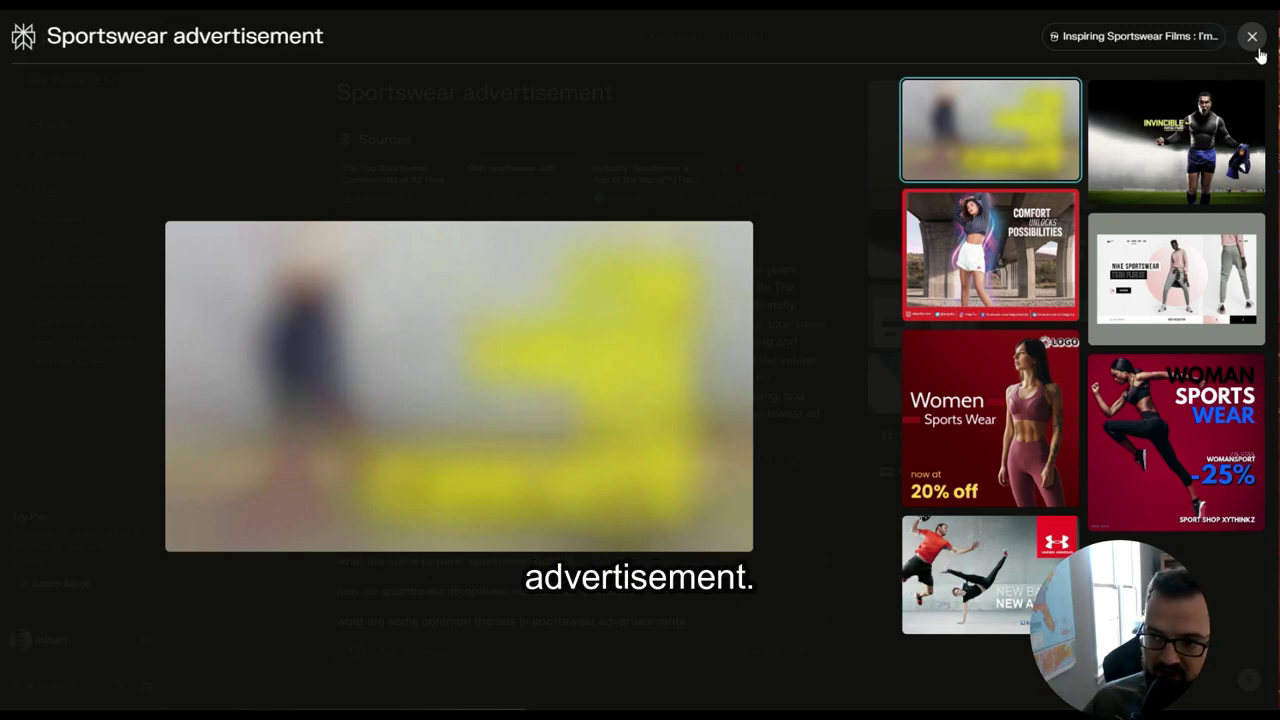
pyautogui.click(1176, 440)
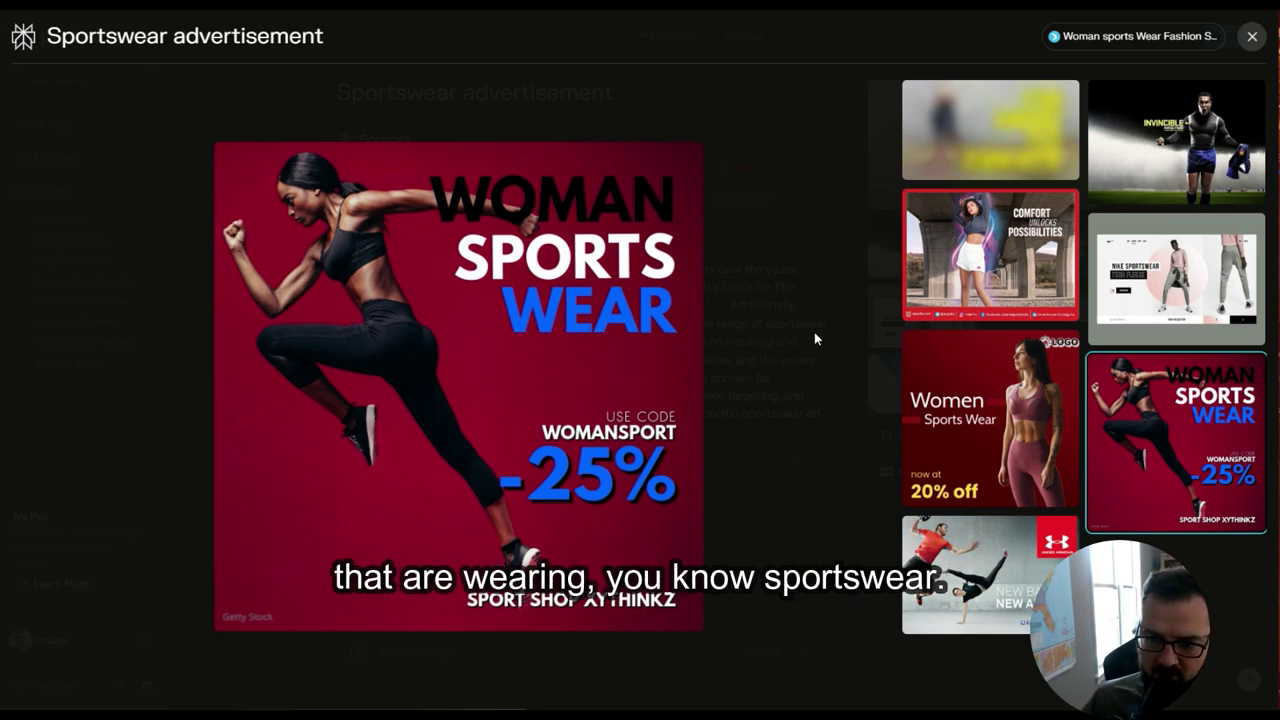
pyautogui.click(985, 356)
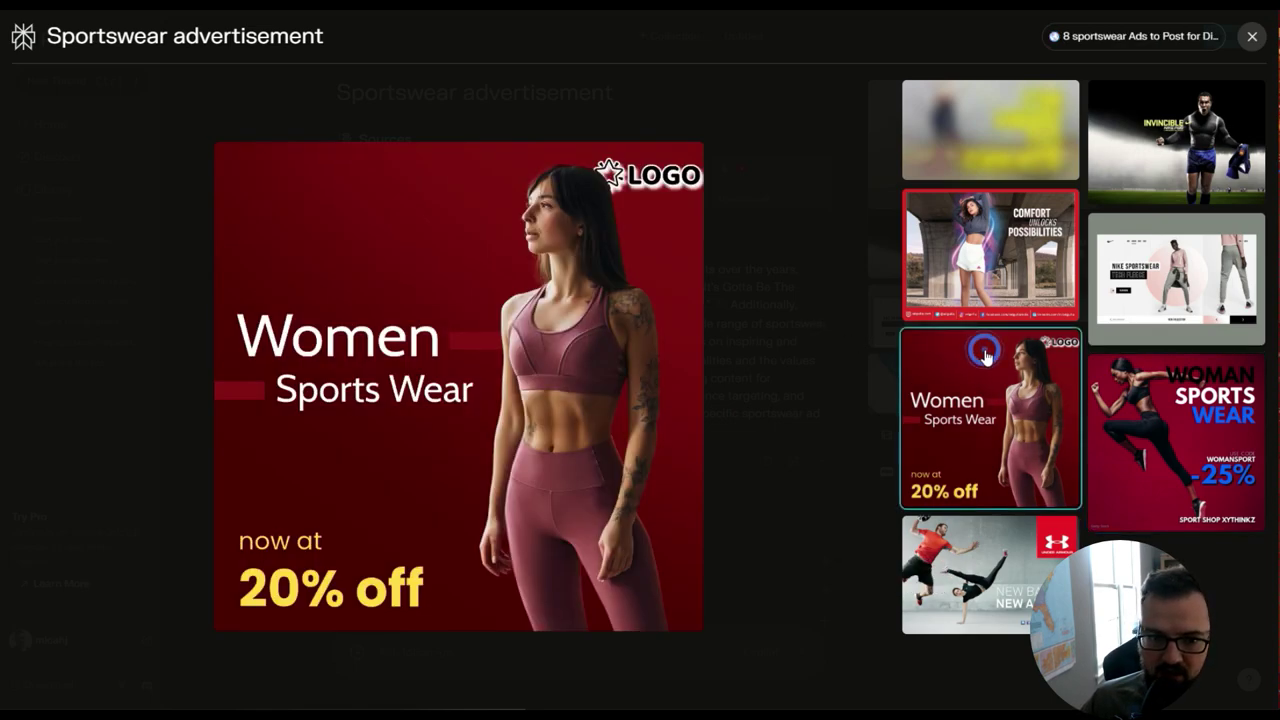
pyautogui.click(753, 315)
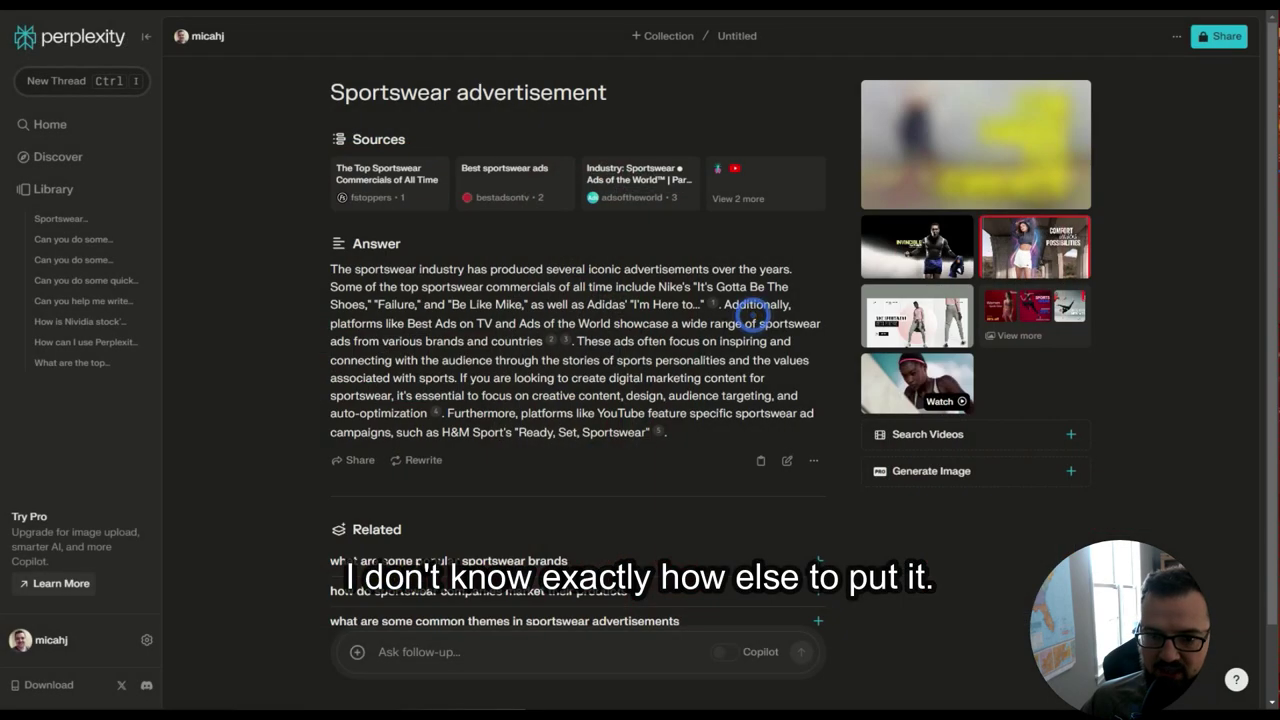
pyautogui.click(1021, 247)
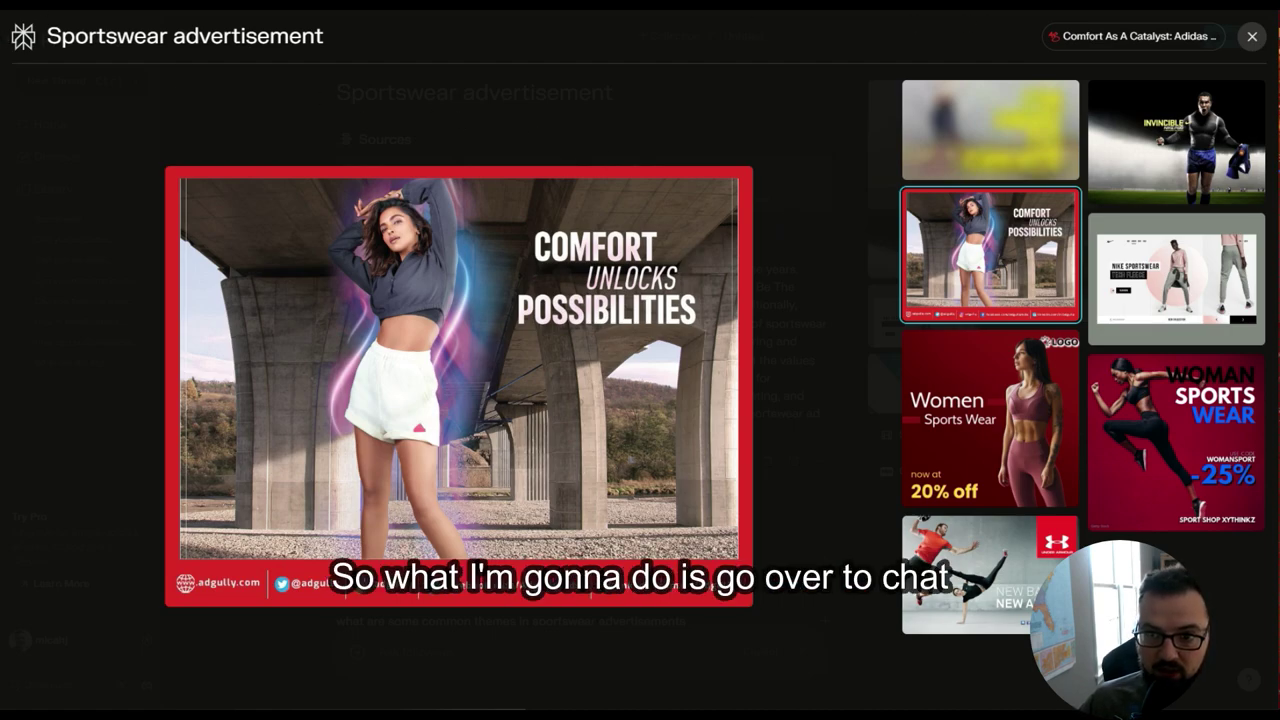
# Switch to ChatGPT and request 10 ultra-realistic women's sportswear ad prompts covering running and weightlifting, dark blue and red backgrounds, and riverside running.
pyautogui.hotkey('alt', 'Tab')
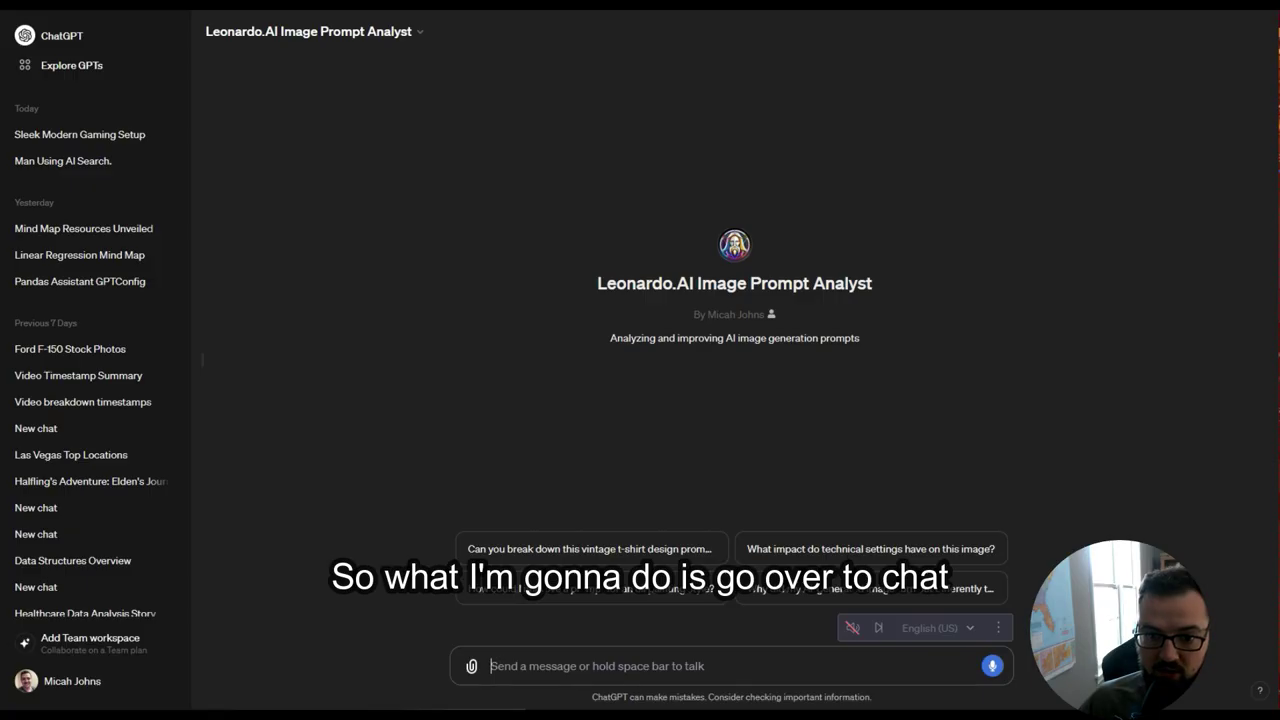
pyautogui.click(994, 666)
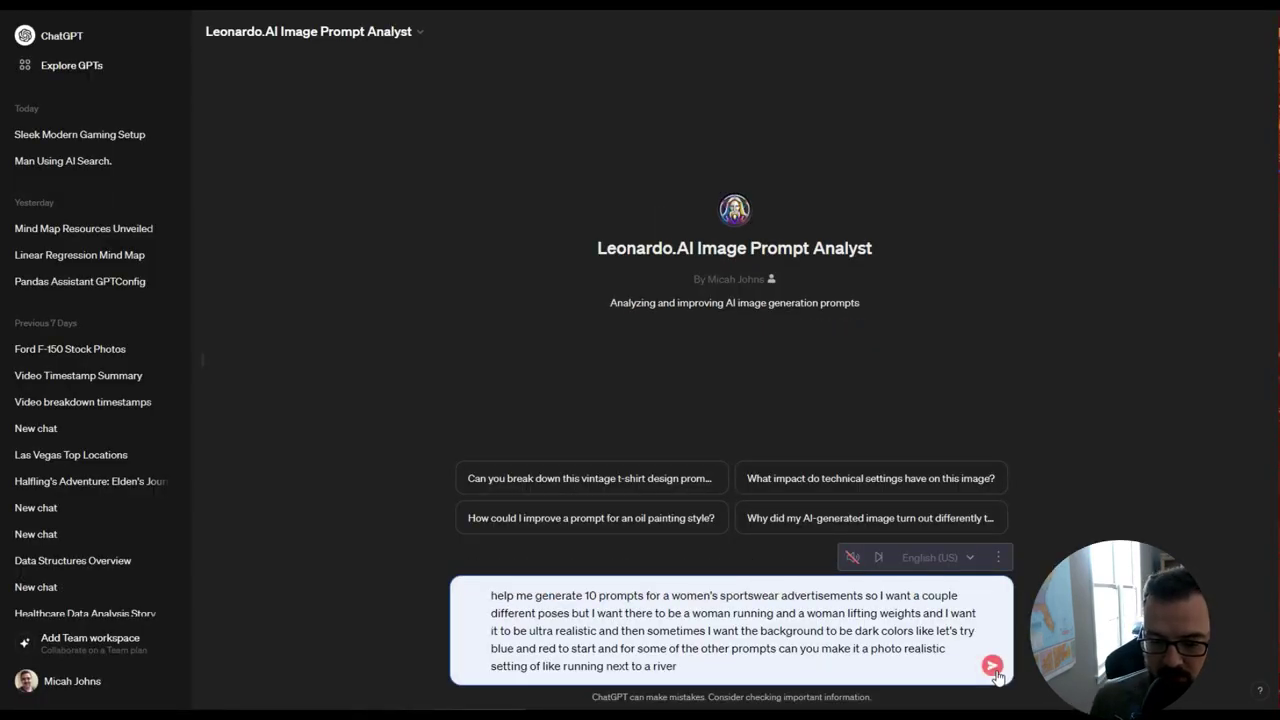
pyautogui.click(993, 668)
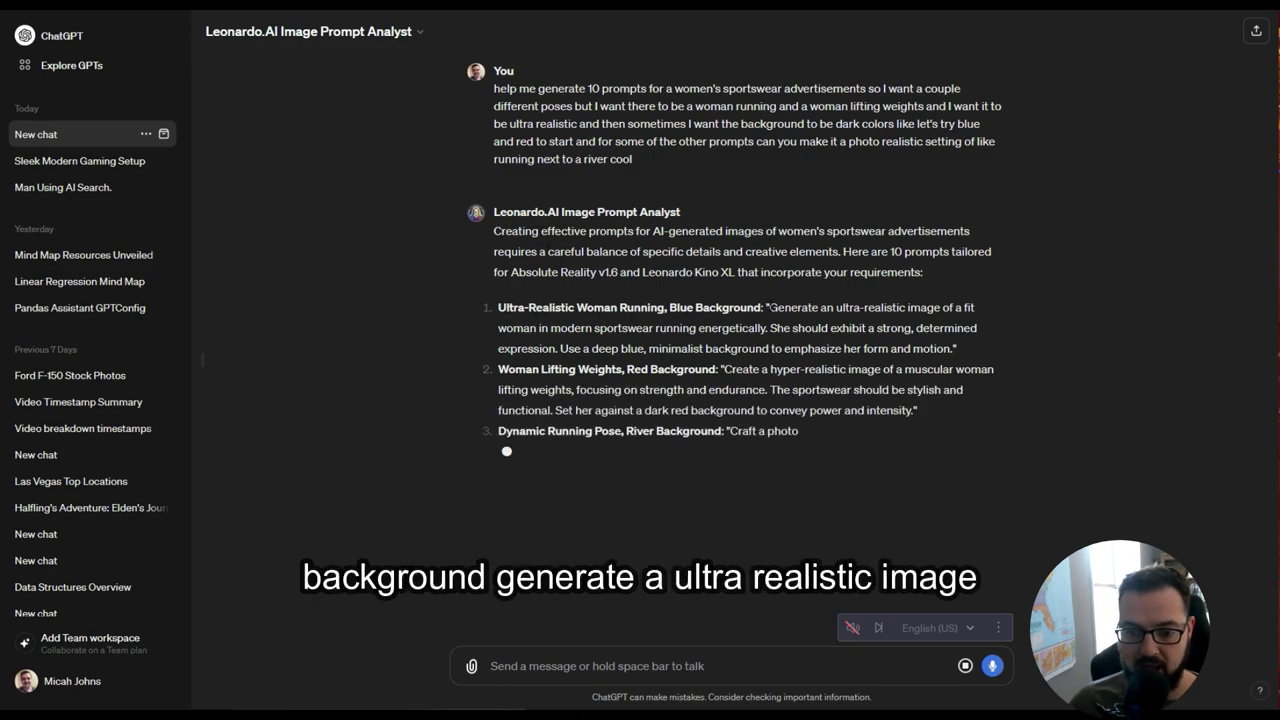
# Select the full text of the first prompt, the ultra-realistic woman running against a blue background.
pyautogui.moveTo(768, 307); pyautogui.dragTo(729, 328)
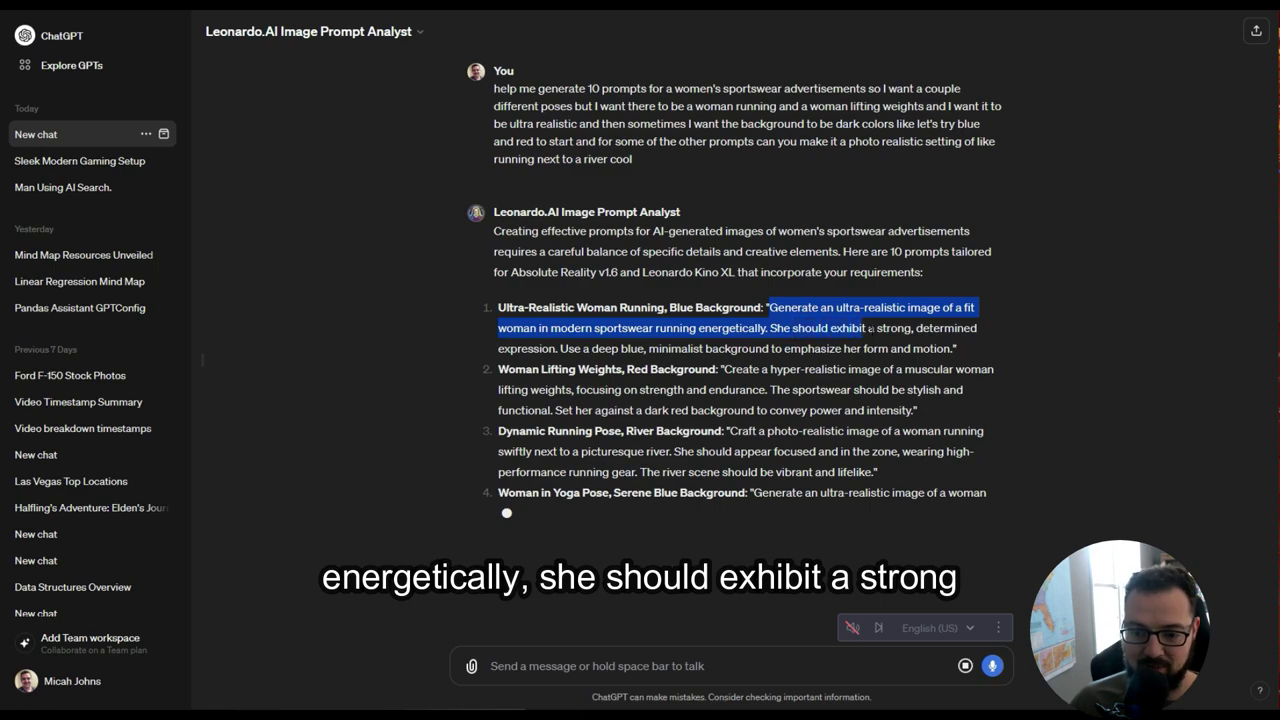
pyautogui.moveTo(910, 328); pyautogui.dragTo(783, 348)
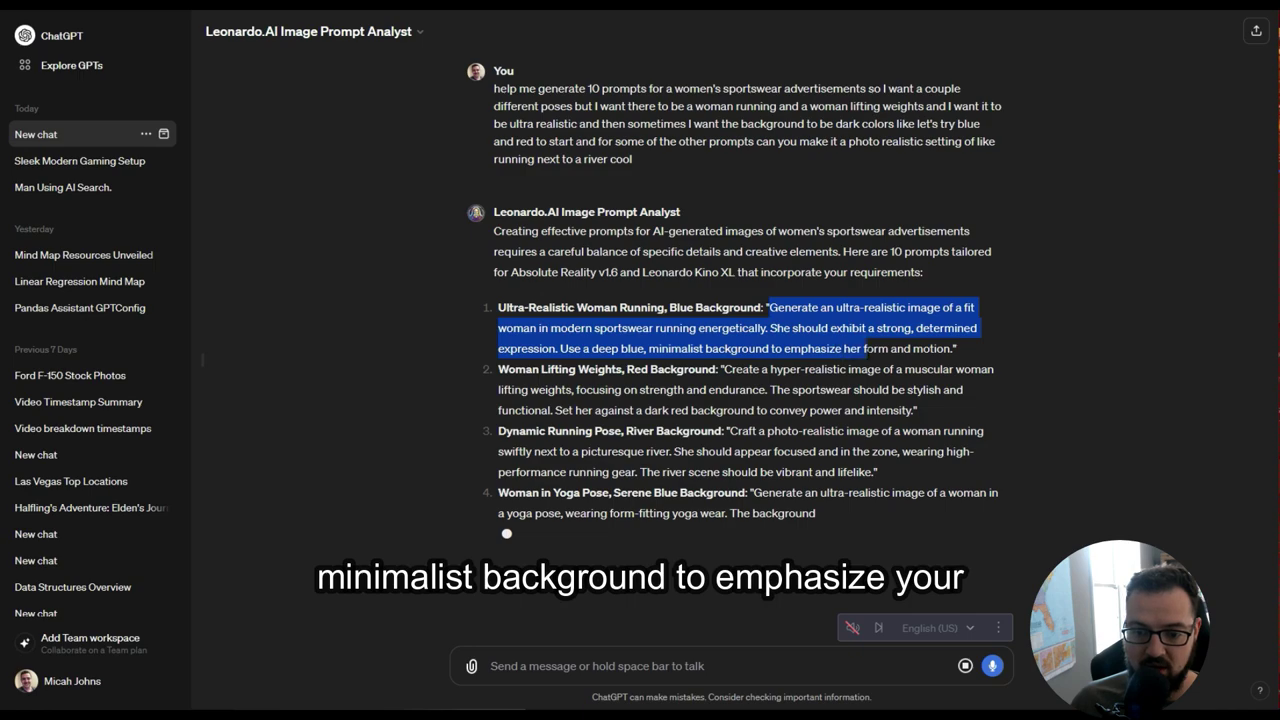
pyautogui.moveTo(888, 348); pyautogui.dragTo(950, 348)
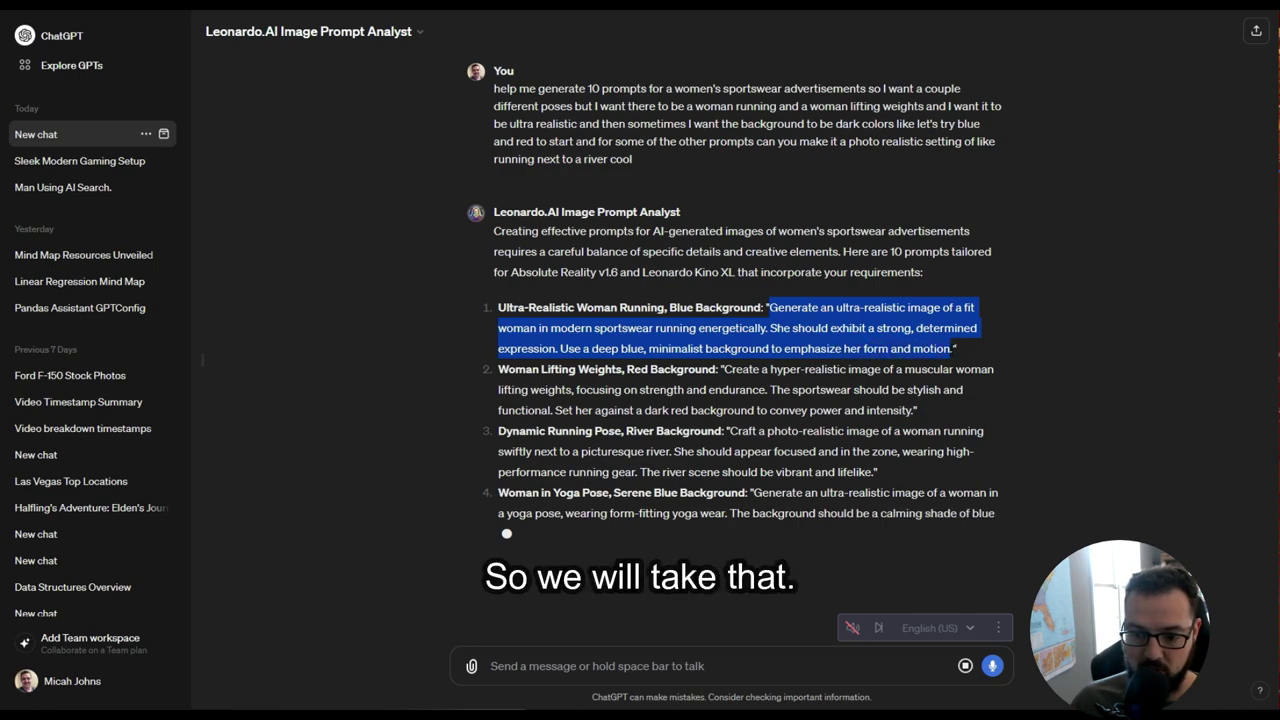
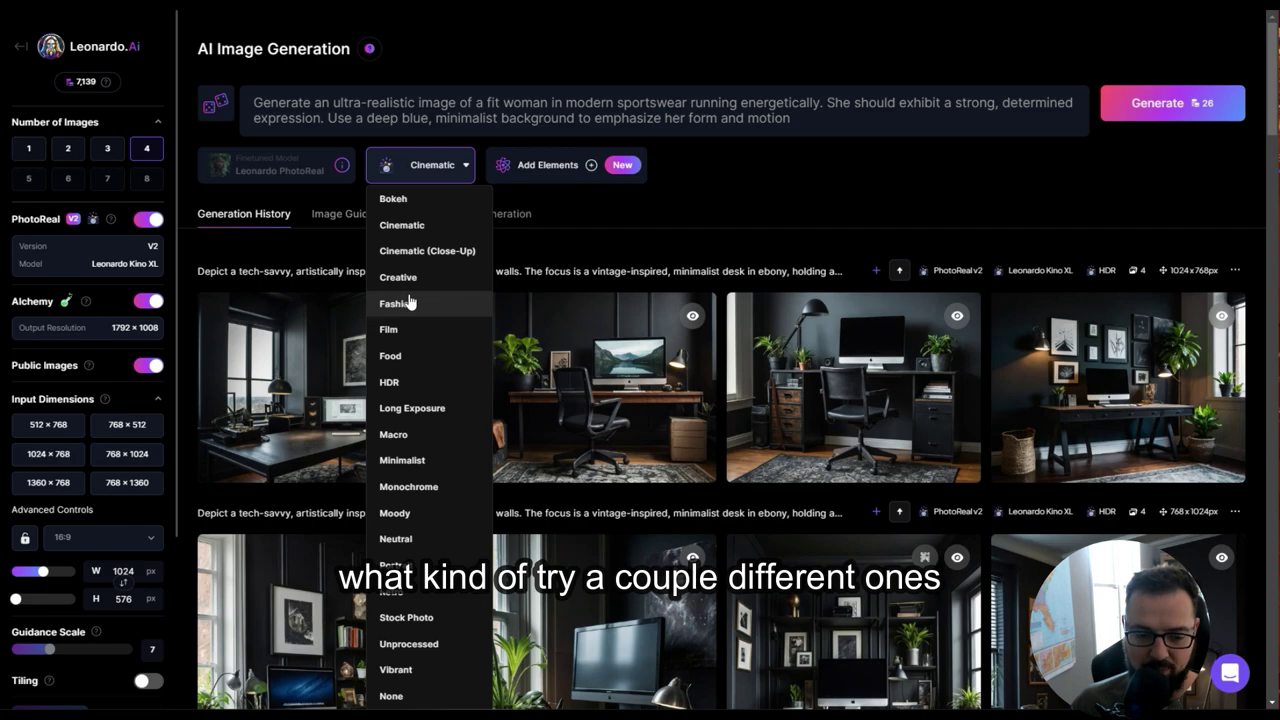
# Generate four images from the running-woman prompt in the Fashion style, and another four in the Cinematic style.
pyautogui.click(1160, 103)
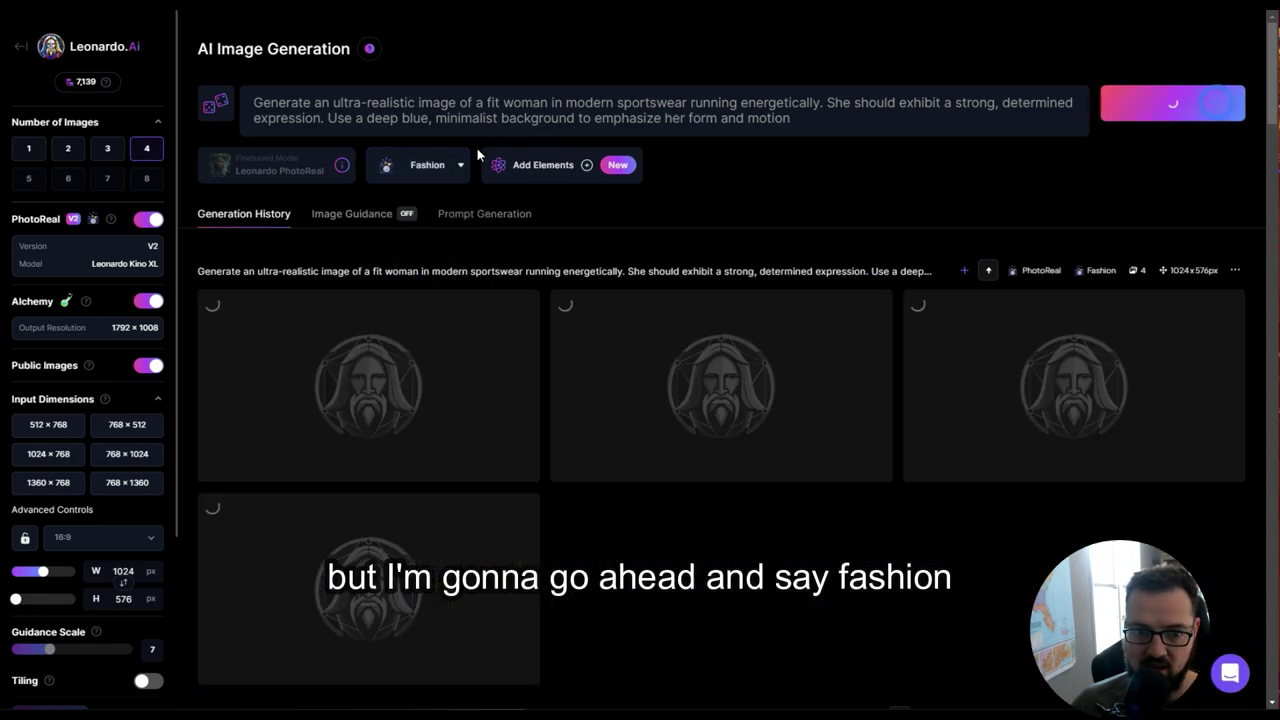
pyautogui.click(443, 168)
pyautogui.click(408, 222)
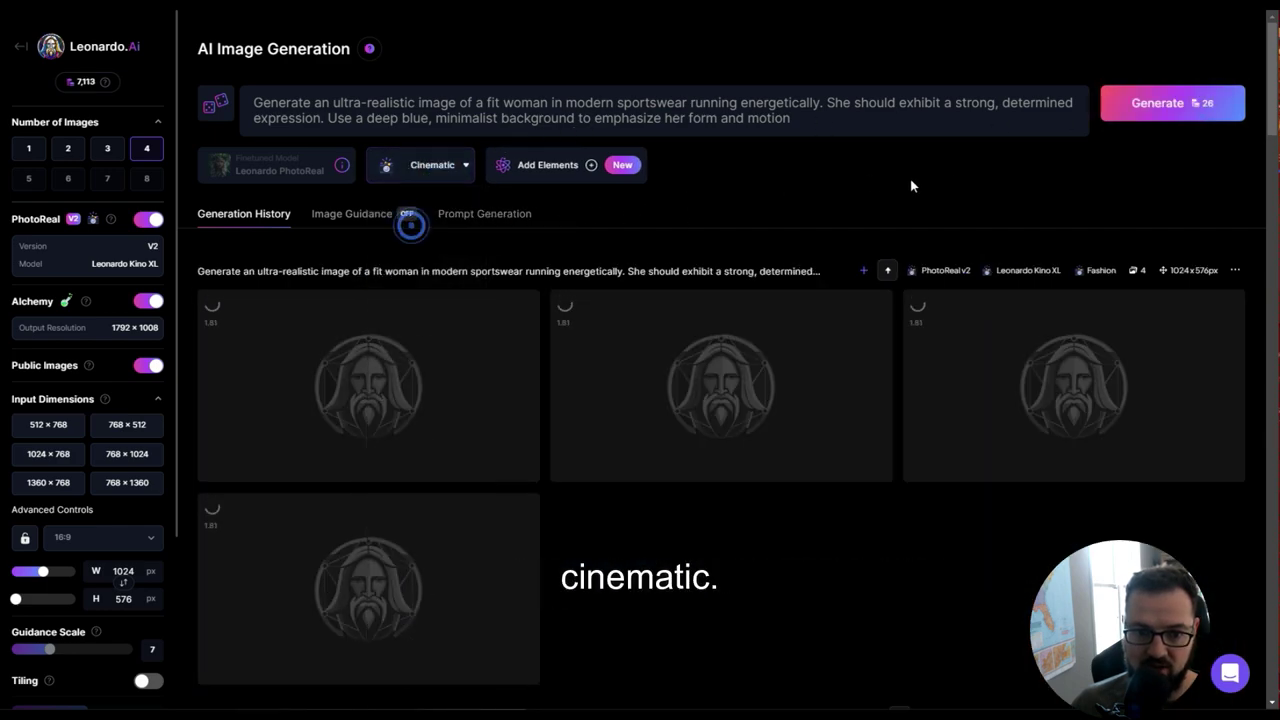
pyautogui.click(1150, 105)
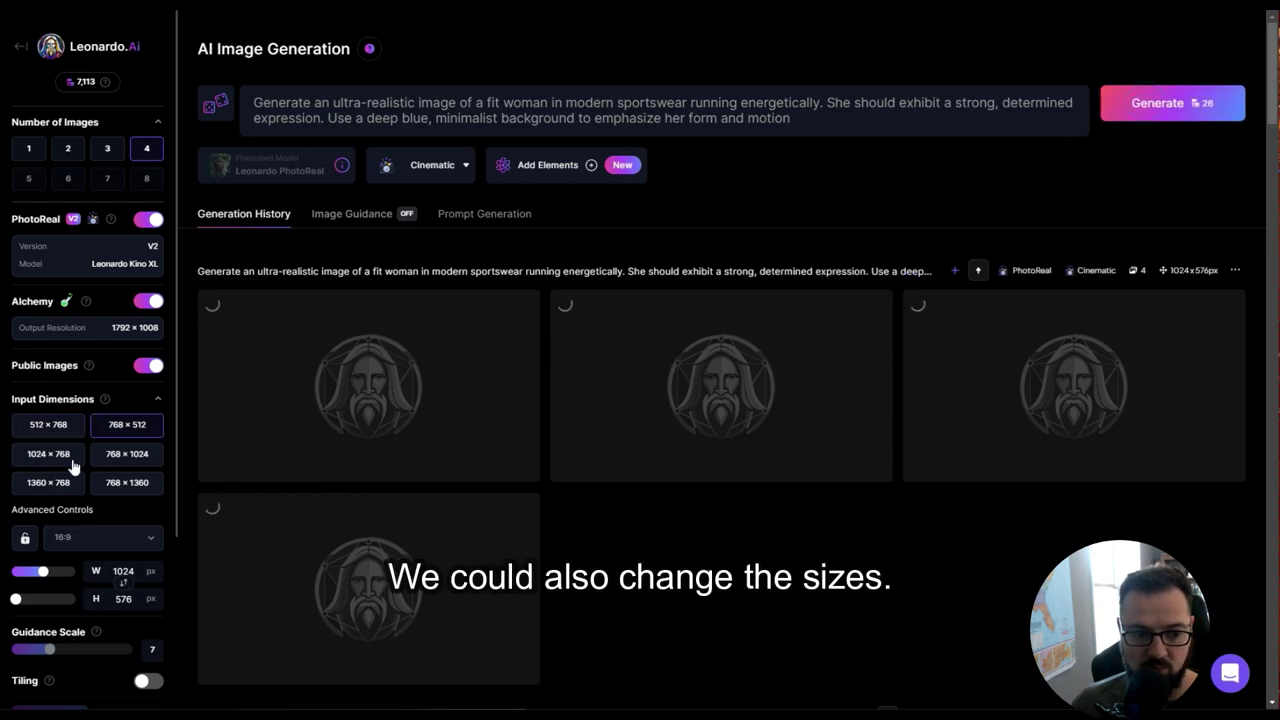
# Set the input dimensions to 1360 × 768 and generate four Cinematic images from the running-woman prompt.
pyautogui.click(55, 428)
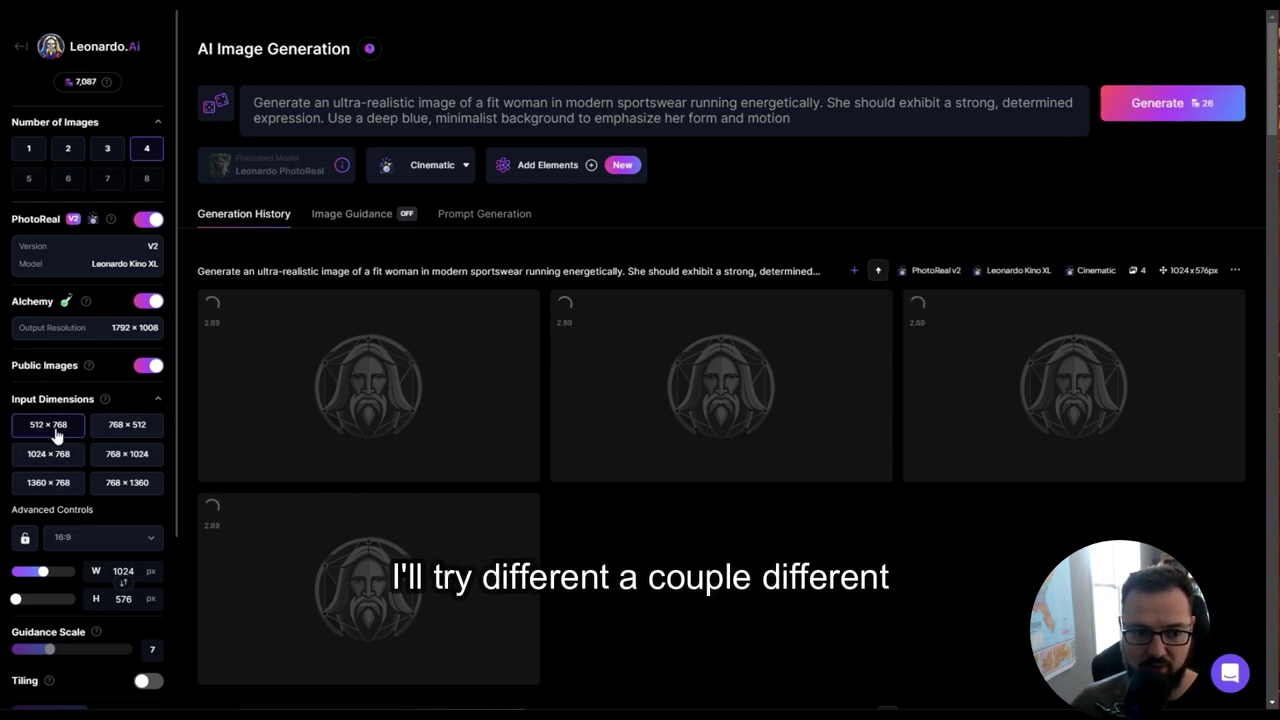
pyautogui.click(130, 480)
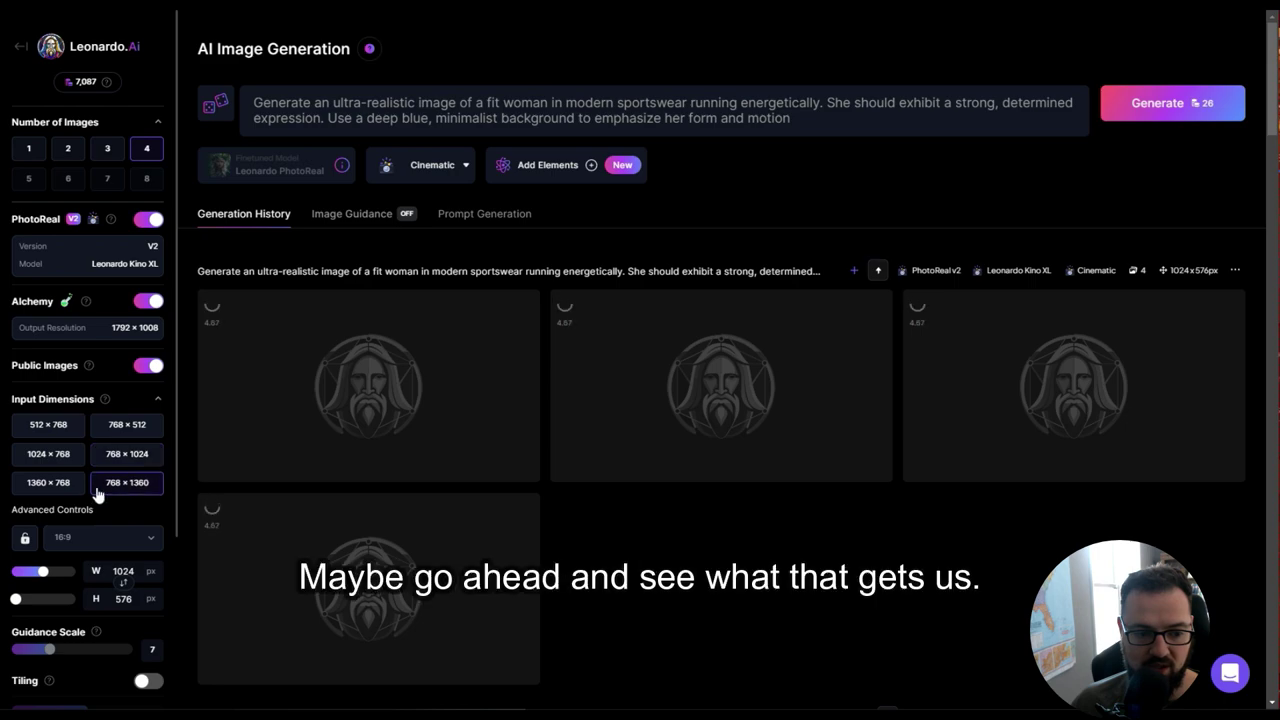
pyautogui.click(48, 483)
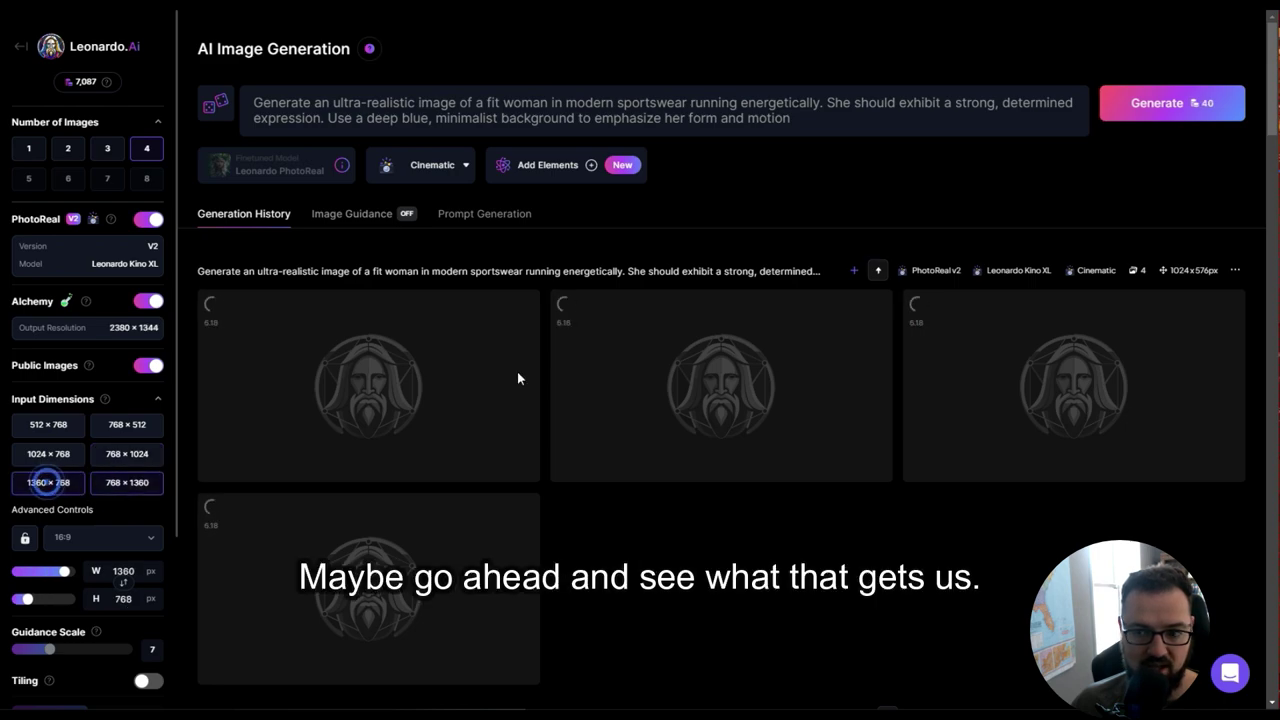
pyautogui.click(1196, 103)
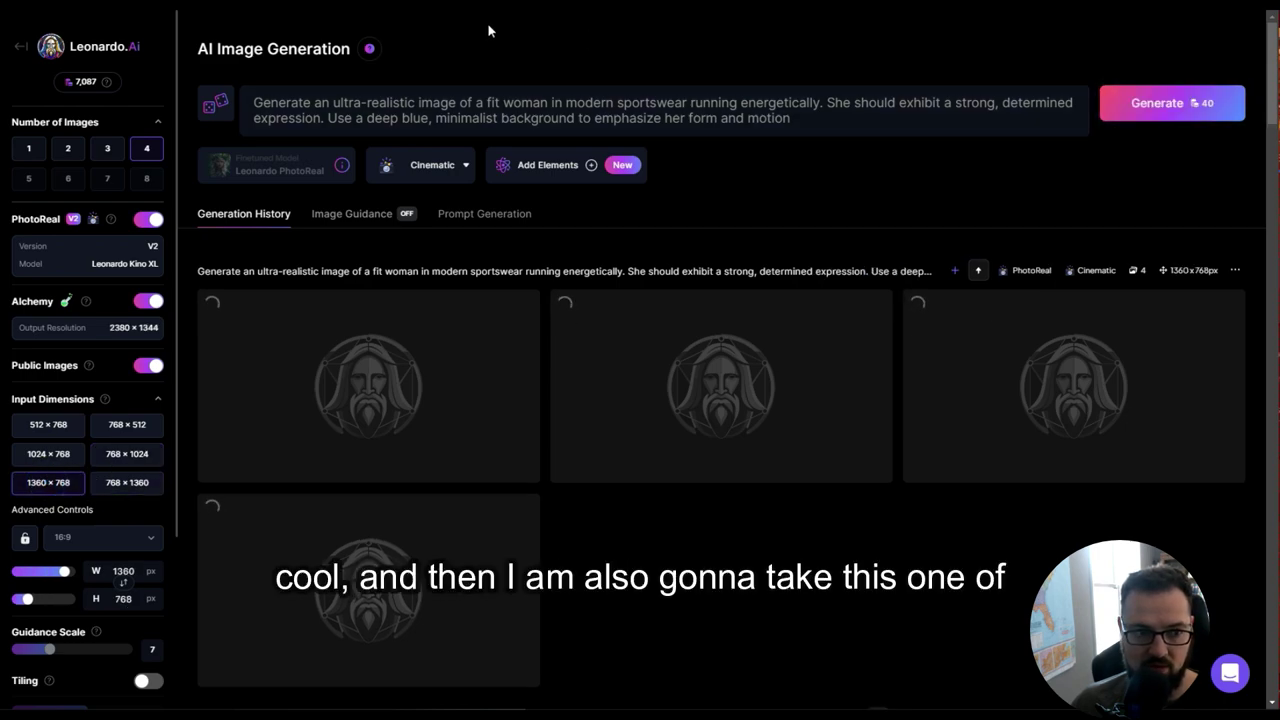
# Switch to ChatGPT and select the text of the tenth prompt, the woman practicing yoga at dusk.
pyautogui.hotkey('alt', 'Tab')
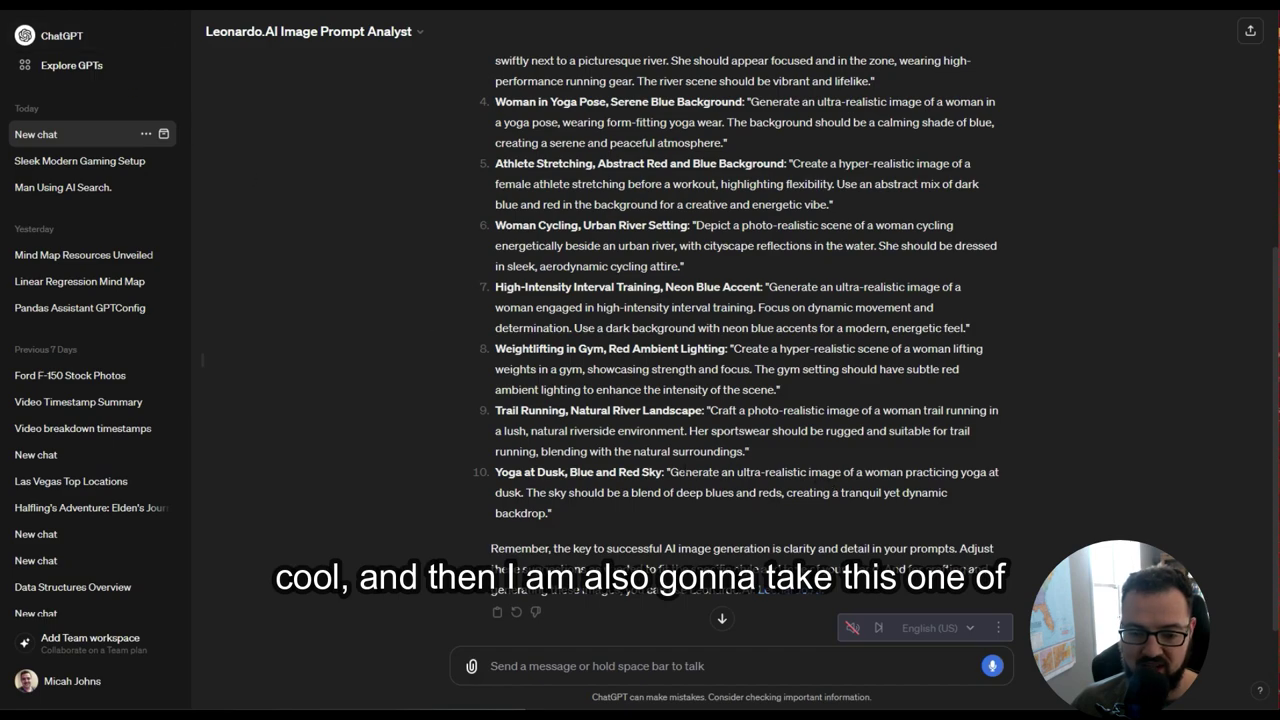
pyautogui.moveTo(670, 472); pyautogui.dragTo(546, 513)
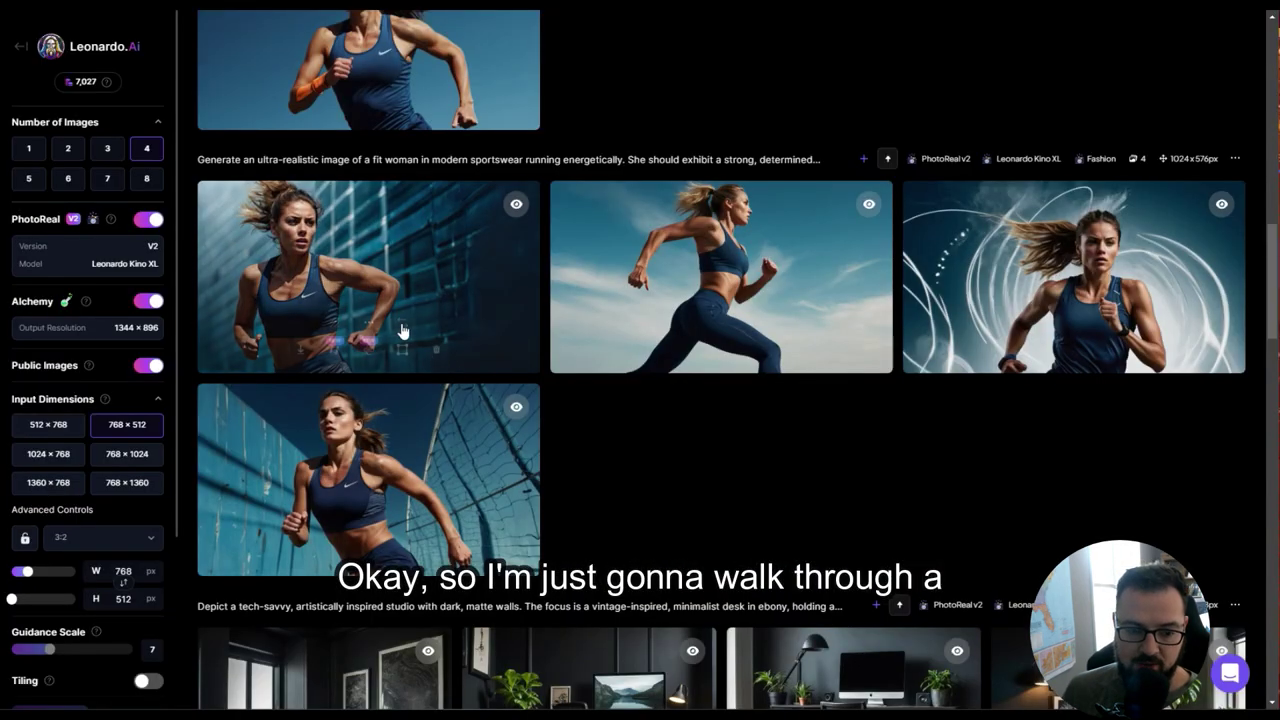
# View the Fashion-style running images enlarged, from the woman beside the net to the one with white light swirls.
pyautogui.click(454, 449)
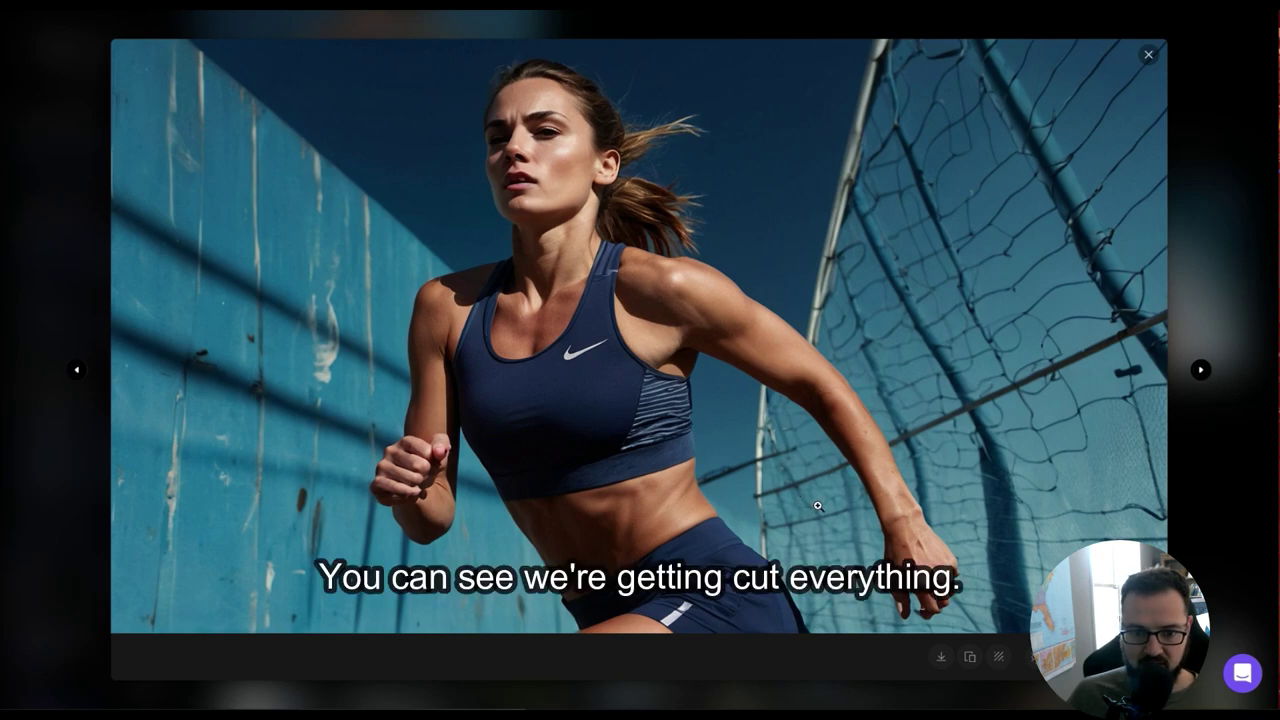
pyautogui.click(77, 372)
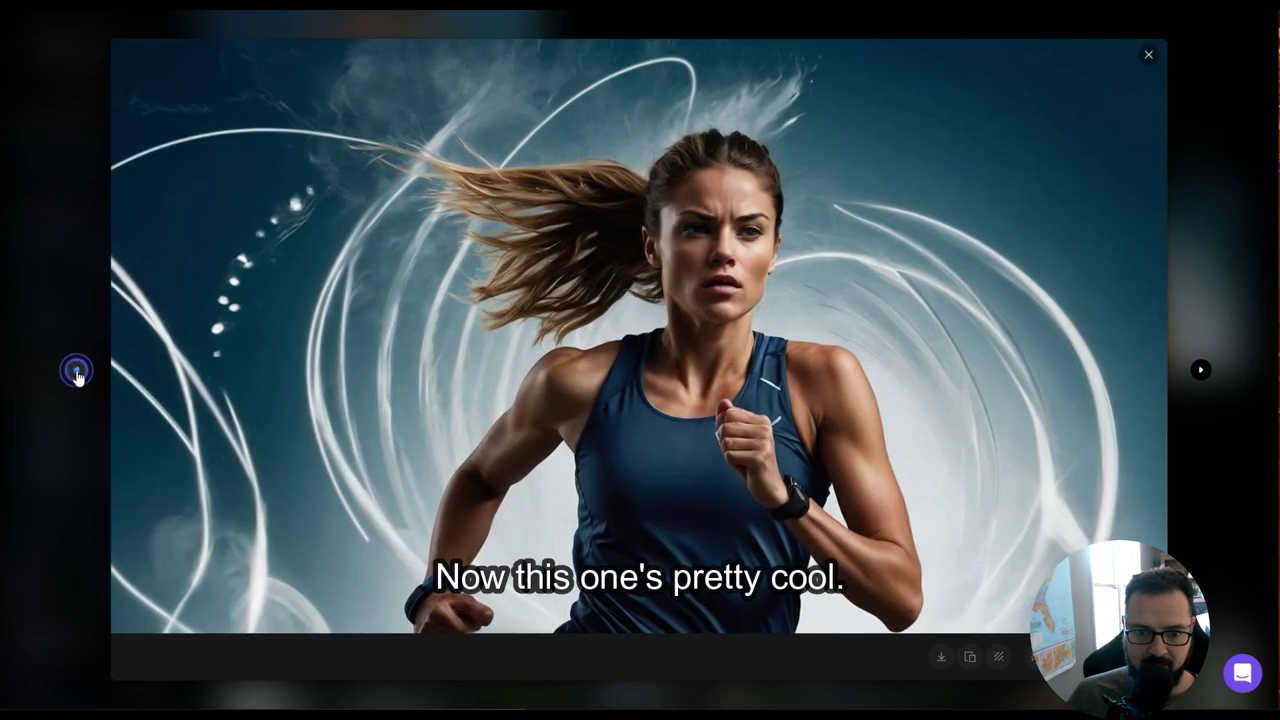
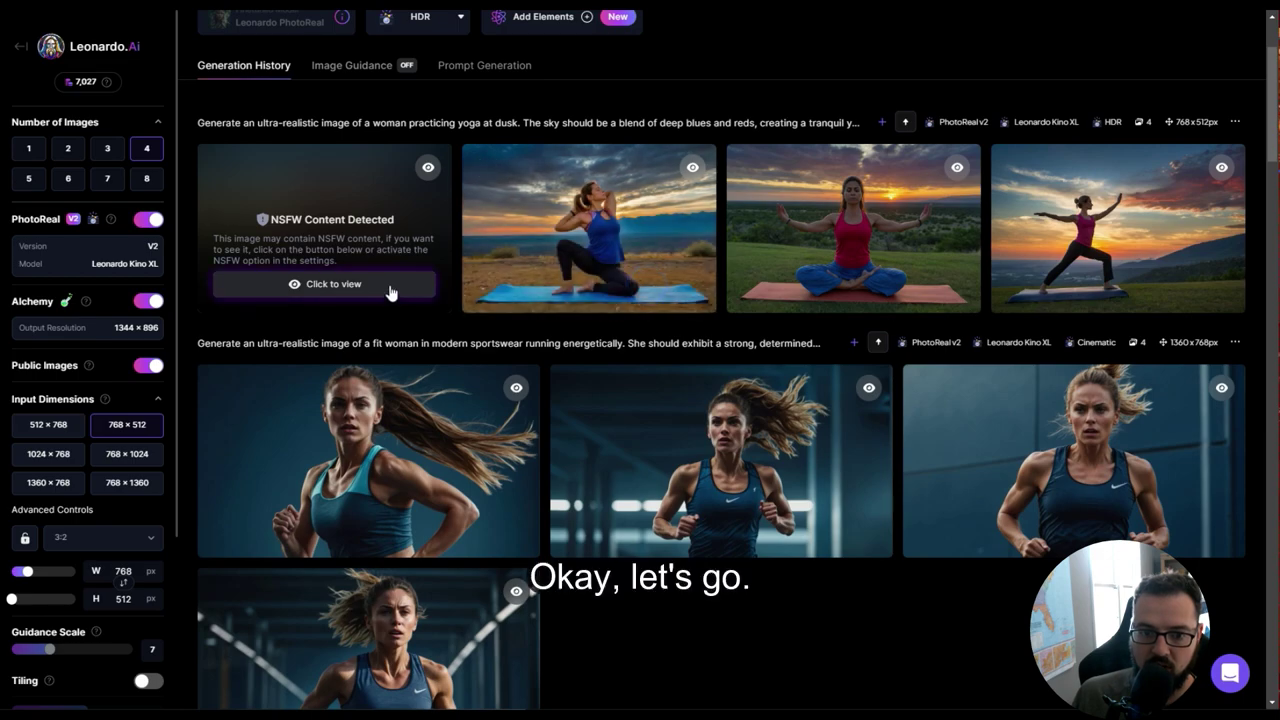
# Reveal the hidden yoga-at-dusk image and look through the four HDR yoga images enlarged, checking the poses.
pyautogui.click(391, 287)
pyautogui.click(339, 184)
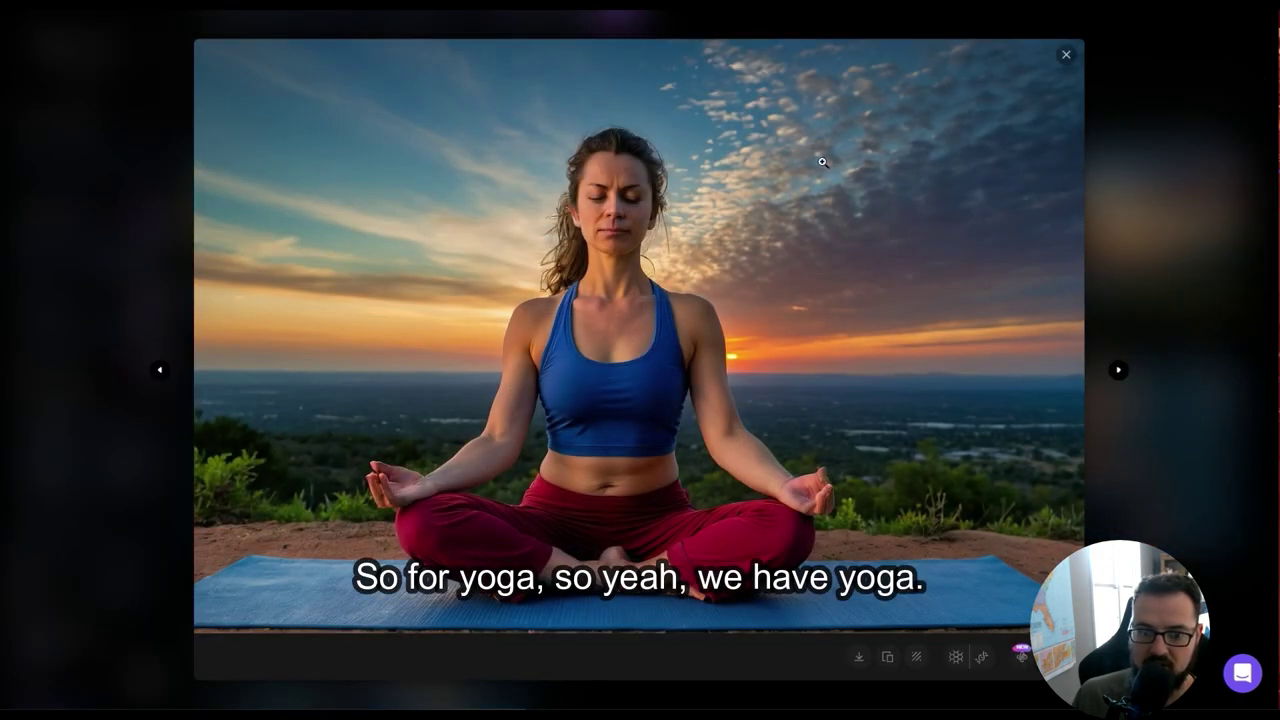
pyautogui.click(1119, 375)
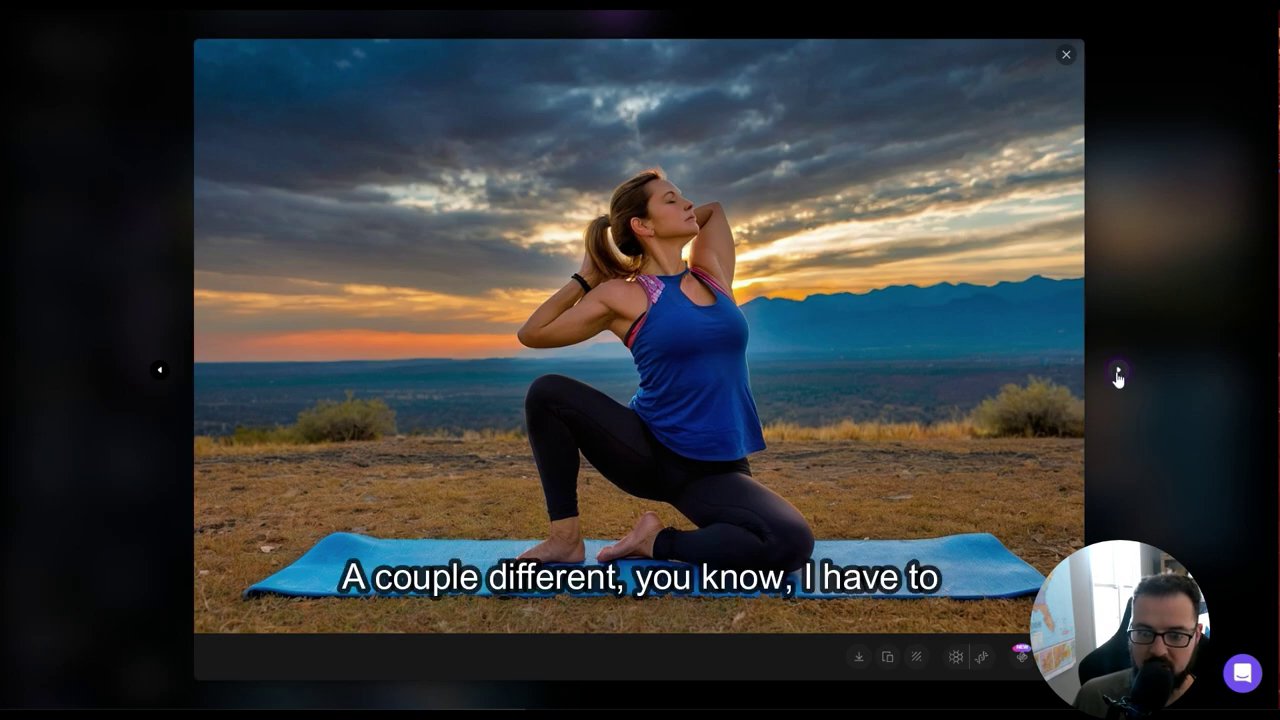
pyautogui.click(1117, 374)
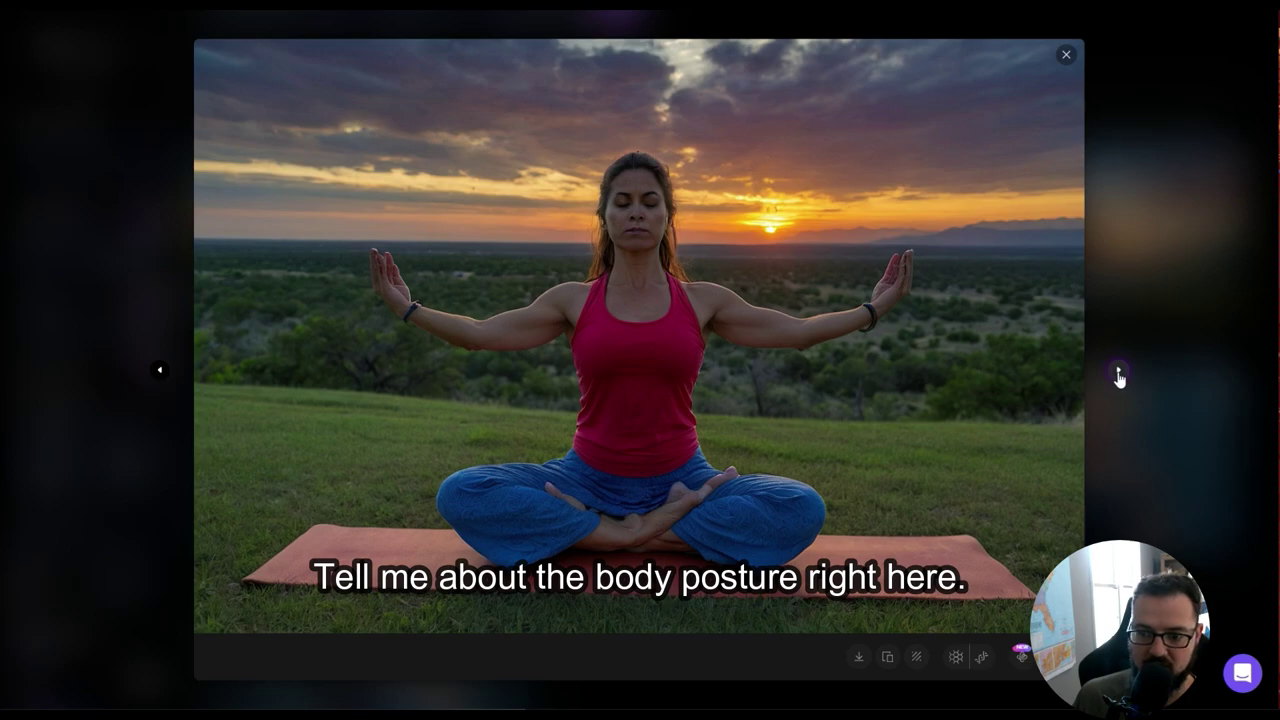
pyautogui.click(1117, 374)
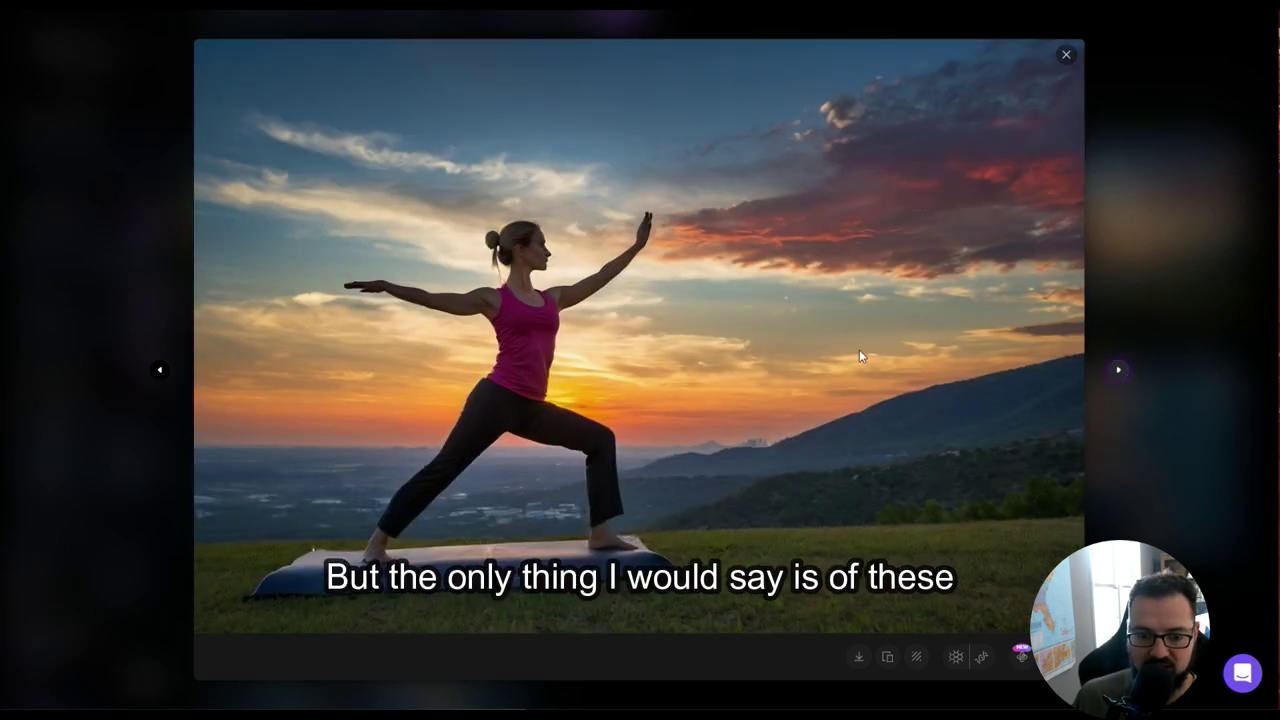
pyautogui.click(162, 371)
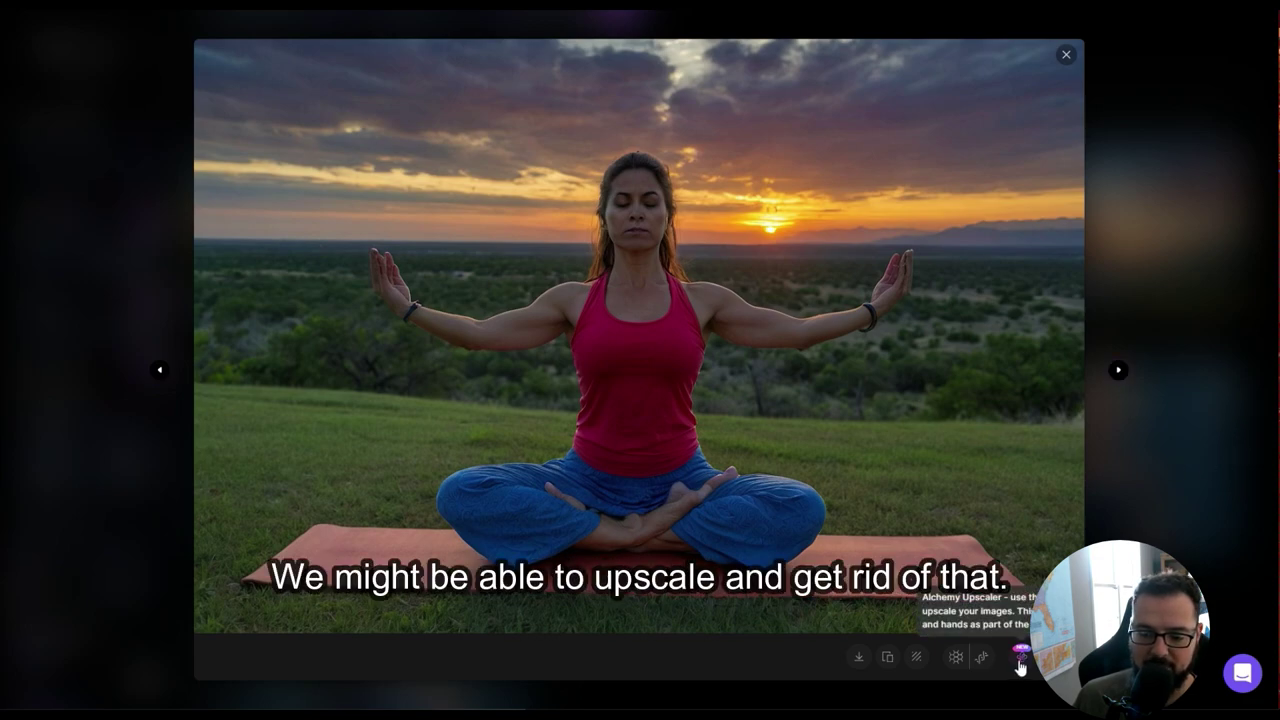
pyautogui.click(1120, 376)
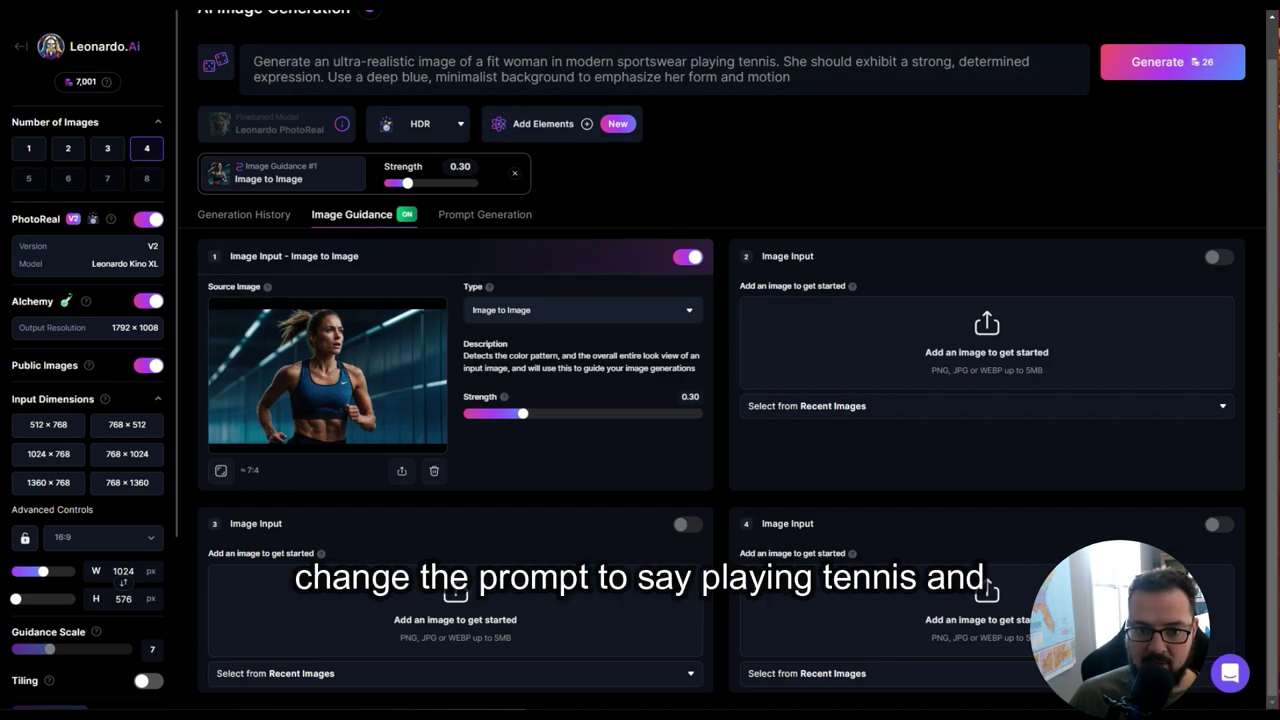
# Open the generation history and reveal the four hidden images of the woman playing tennis.
pyautogui.click(474, 60)
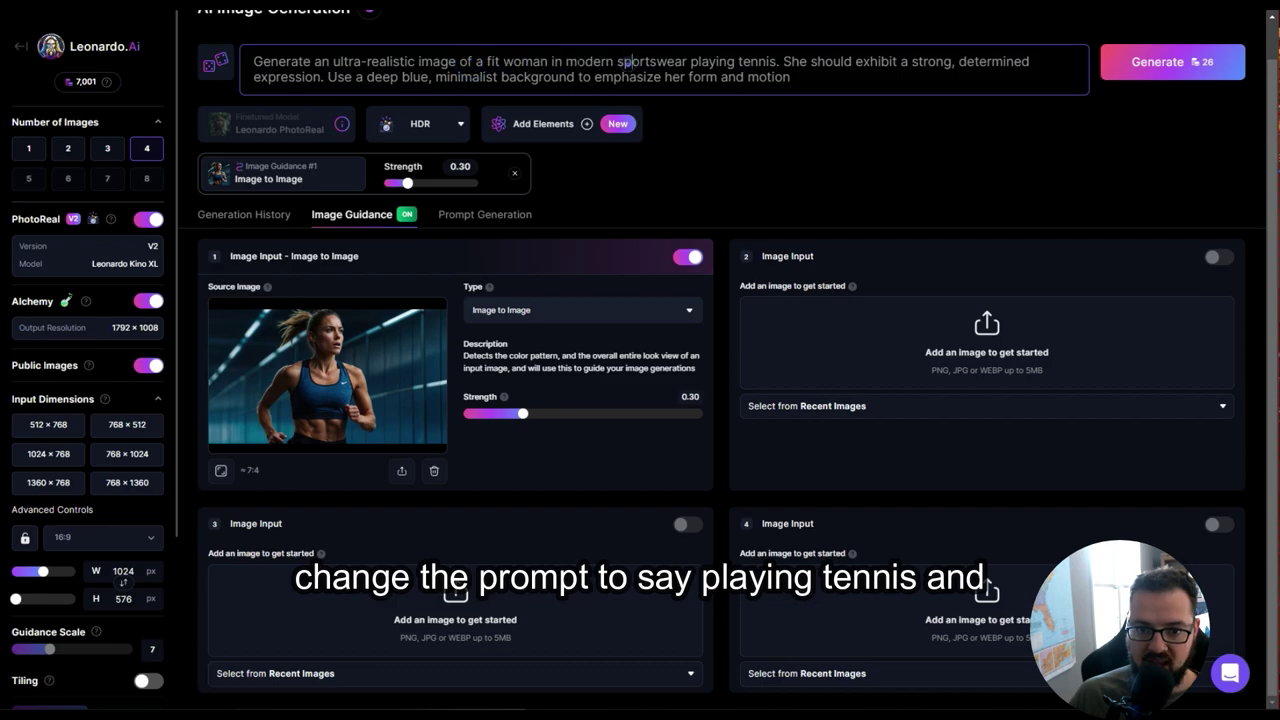
pyautogui.click(243, 214)
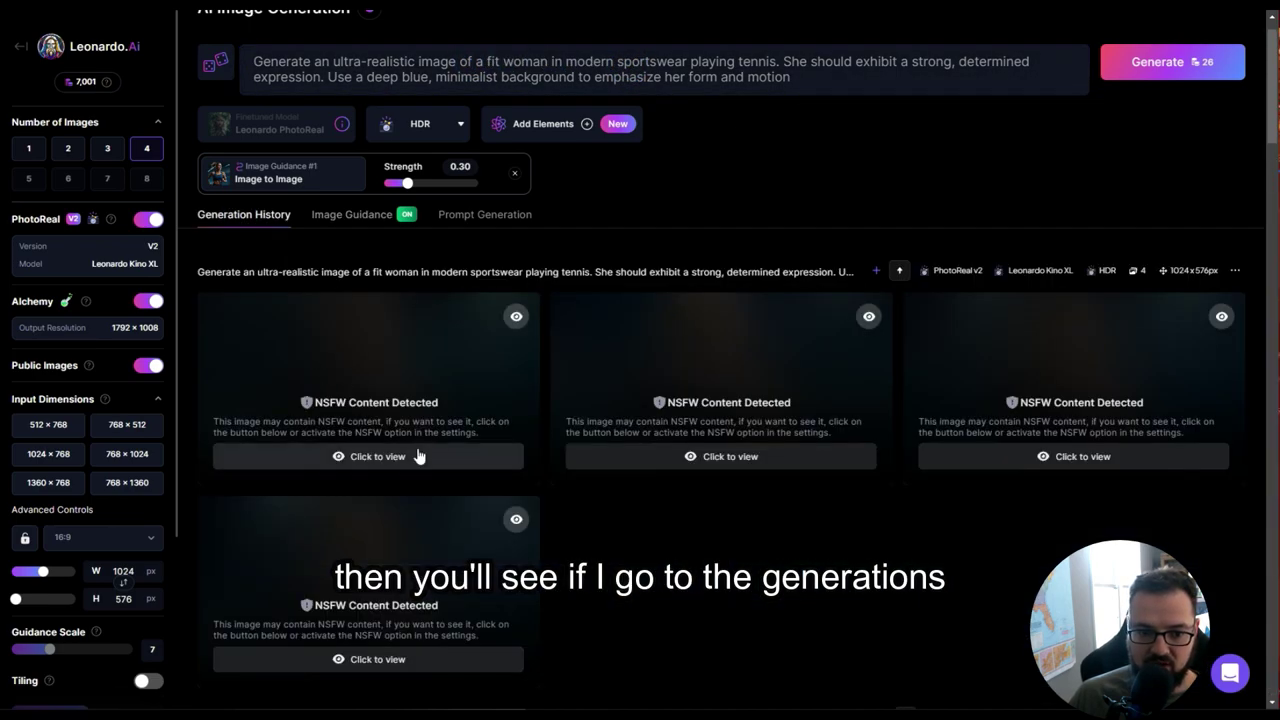
pyautogui.click(414, 456)
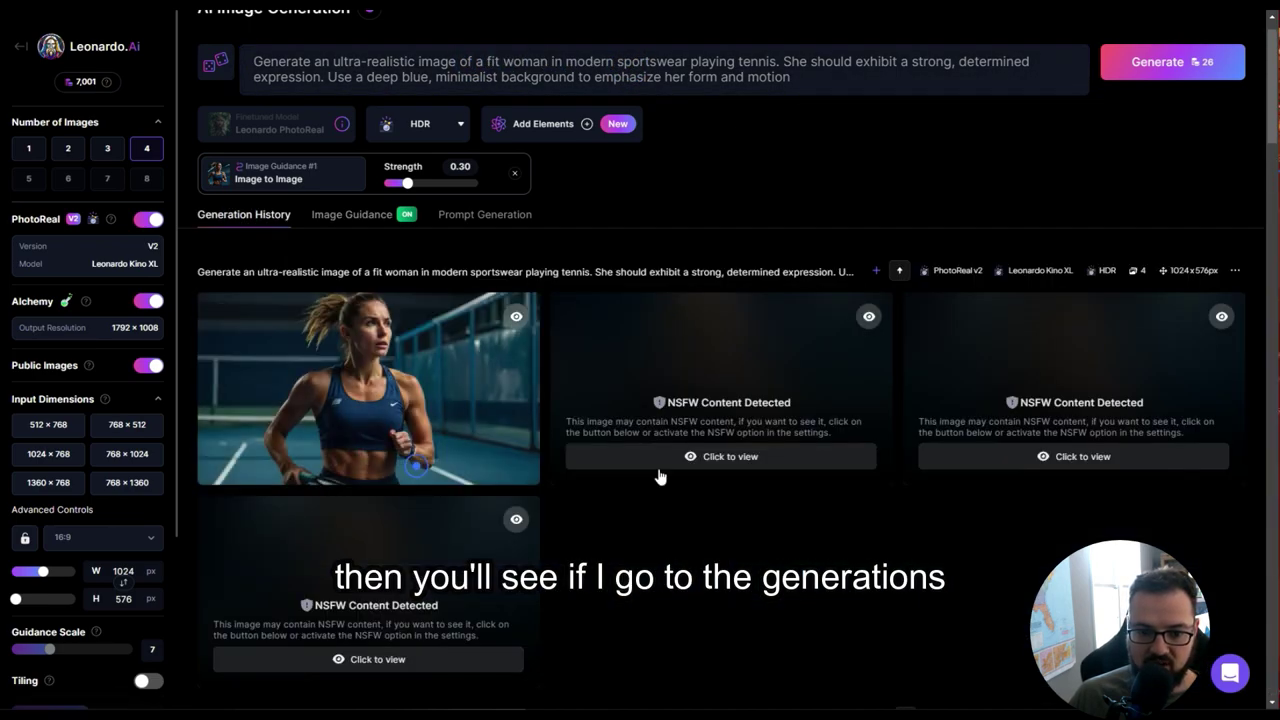
pyautogui.click(705, 462)
pyautogui.click(1057, 458)
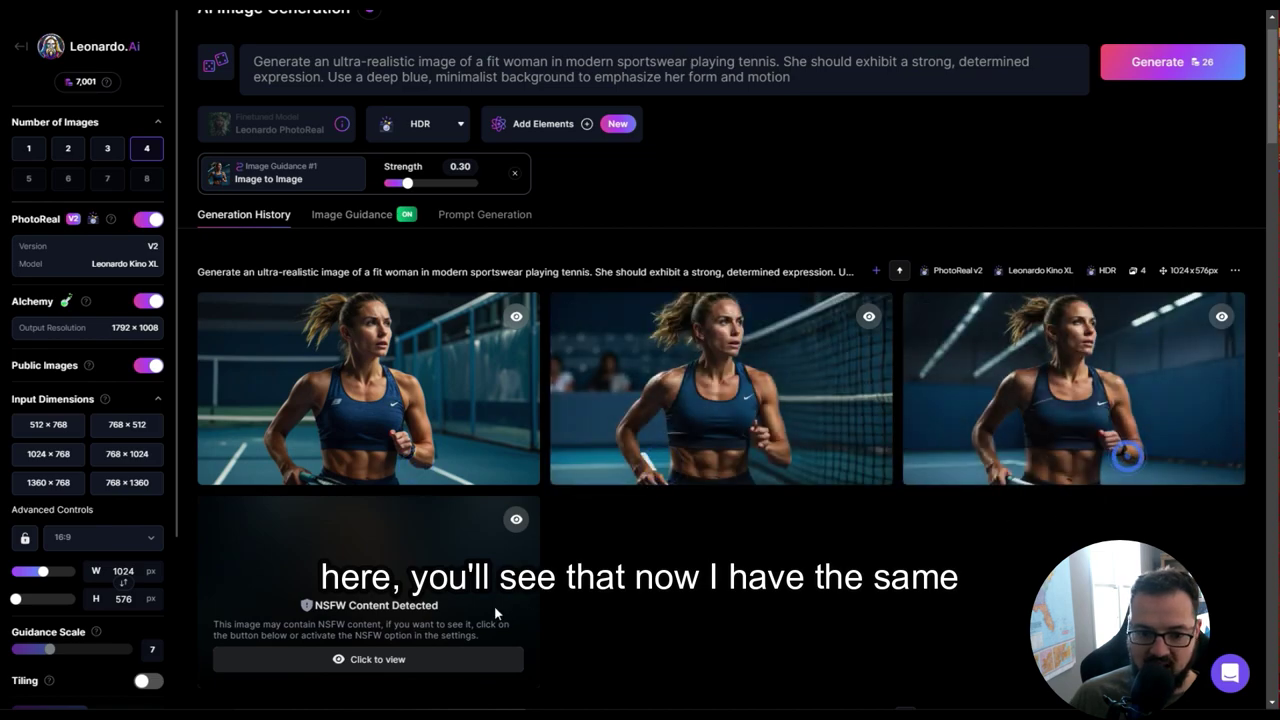
pyautogui.click(468, 660)
# Compare the four tennis images enlarged for a consistent character, pose and setting, and close the viewer.
pyautogui.click(460, 594)
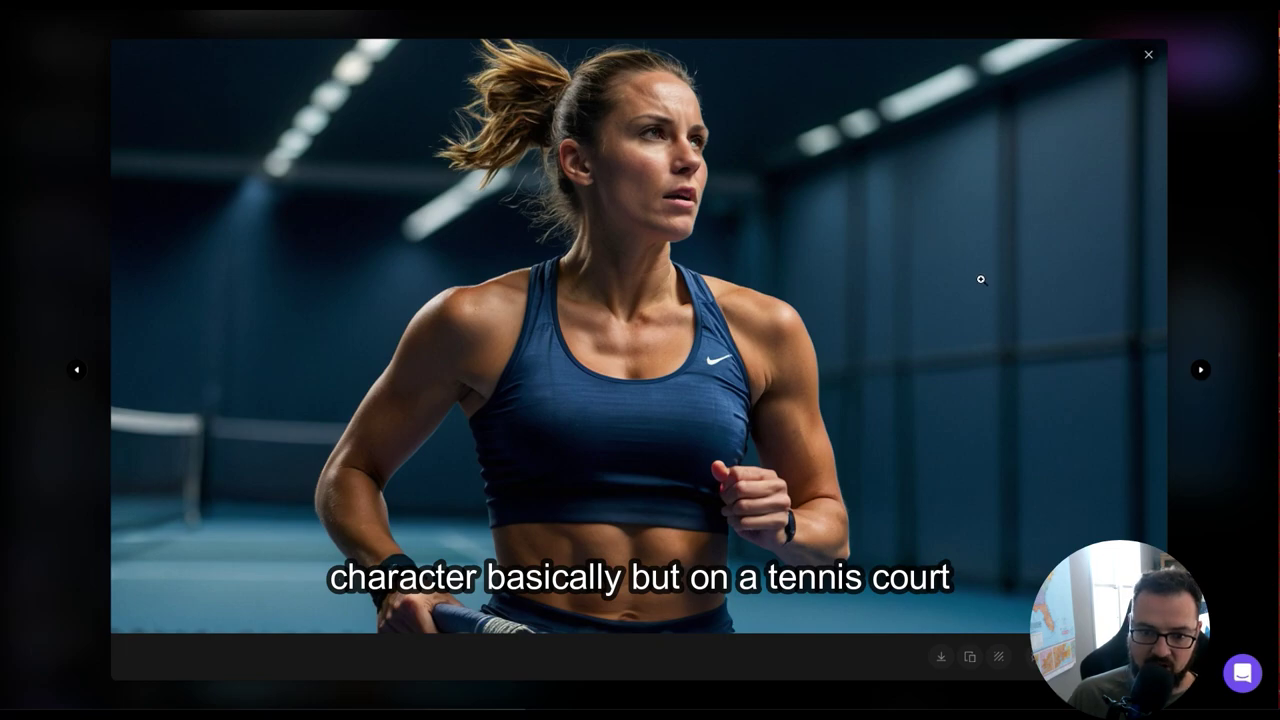
pyautogui.click(78, 371)
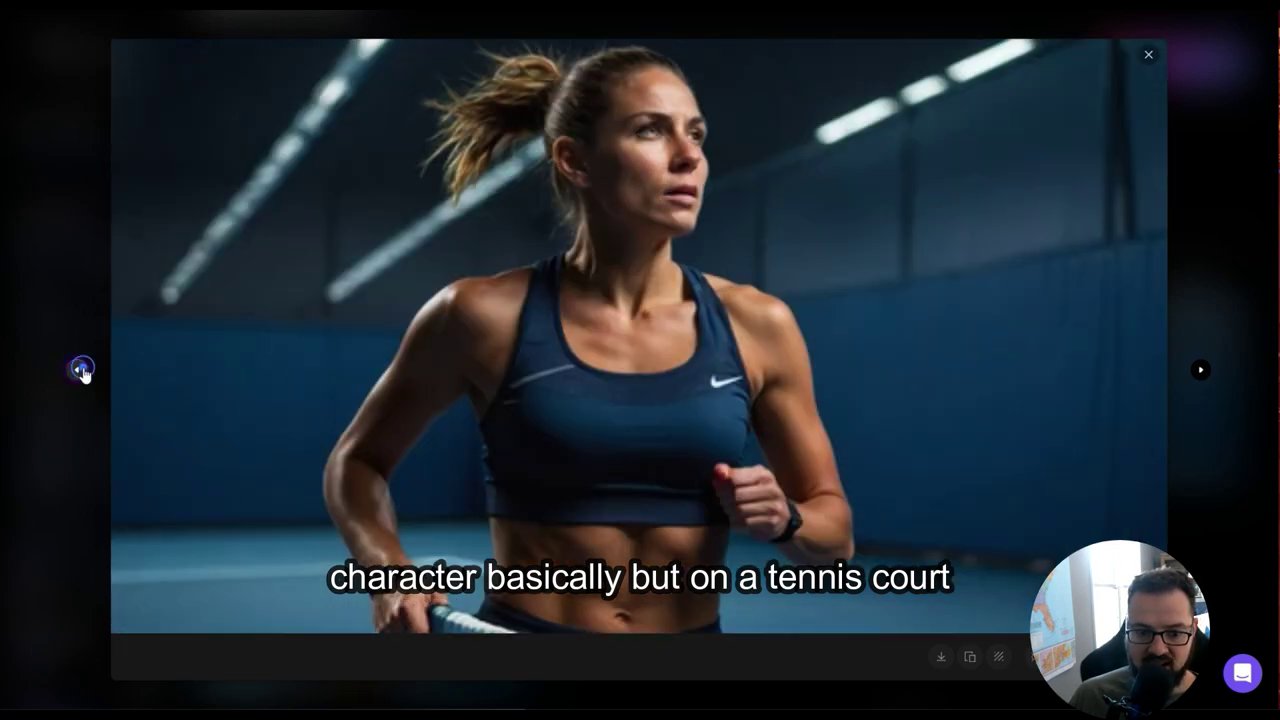
pyautogui.click(78, 371)
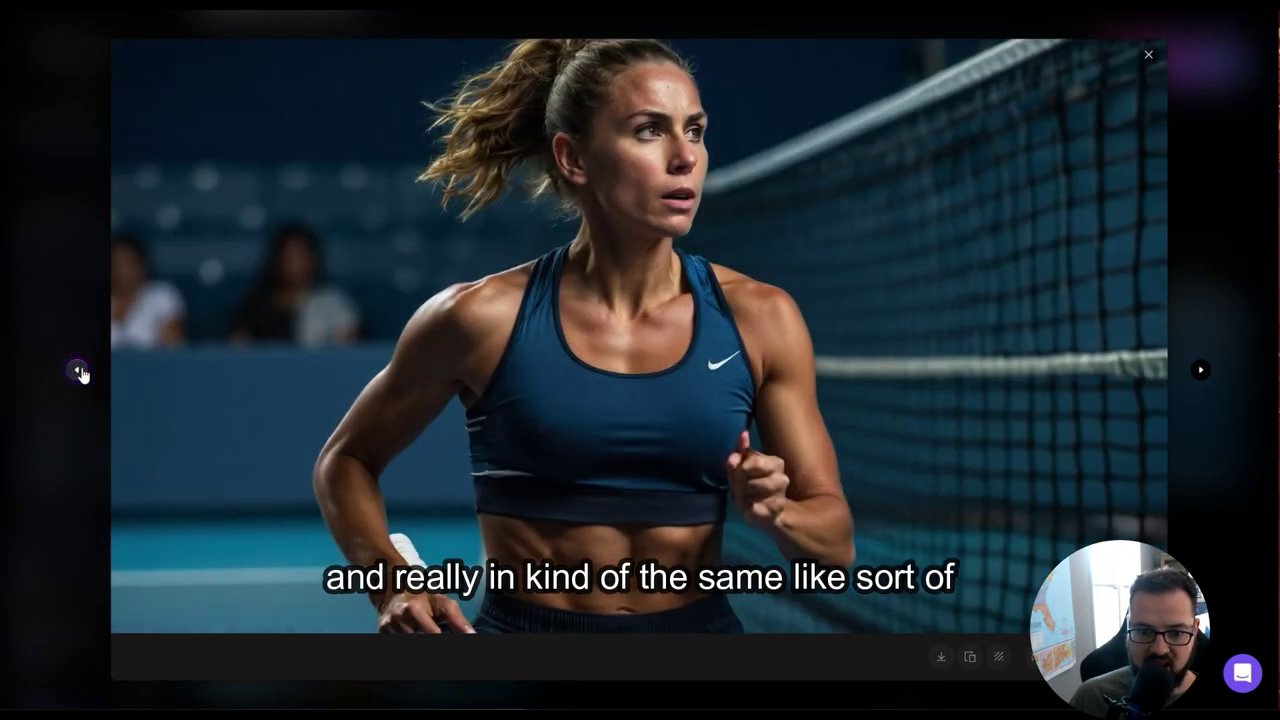
pyautogui.click(78, 371)
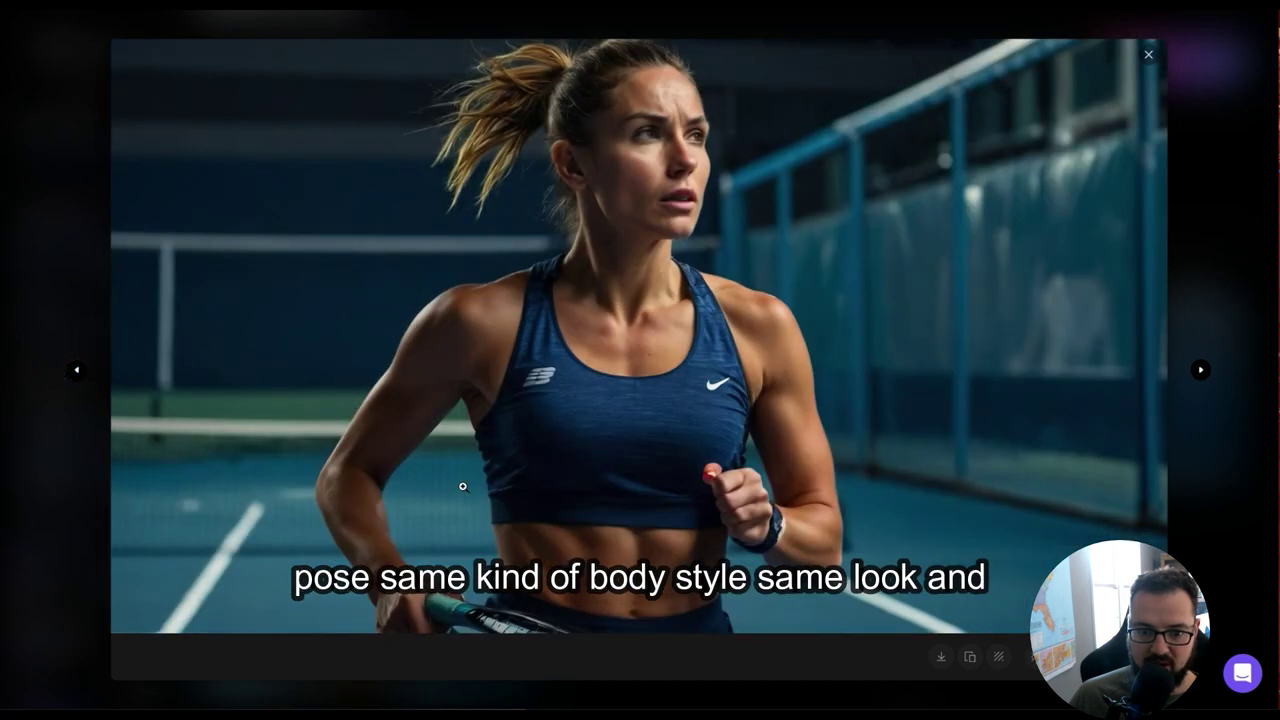
pyautogui.click(78, 371)
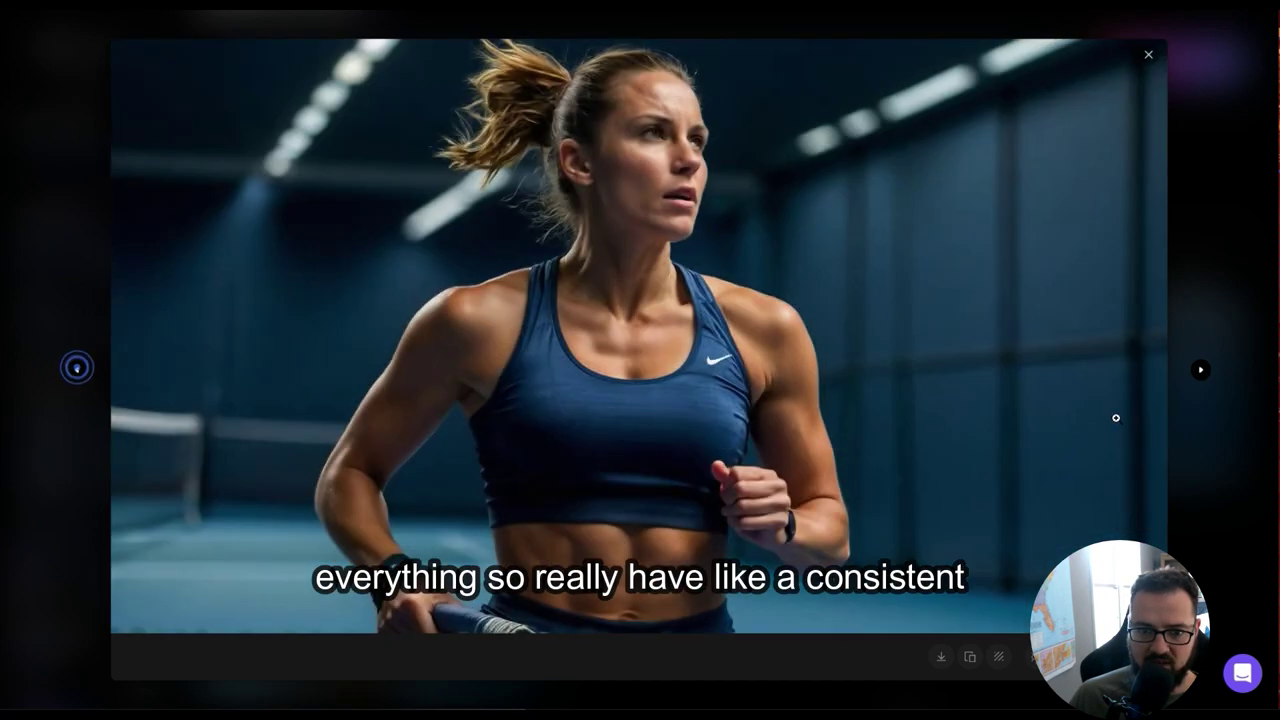
pyautogui.click(1201, 372)
pyautogui.click(1201, 372)
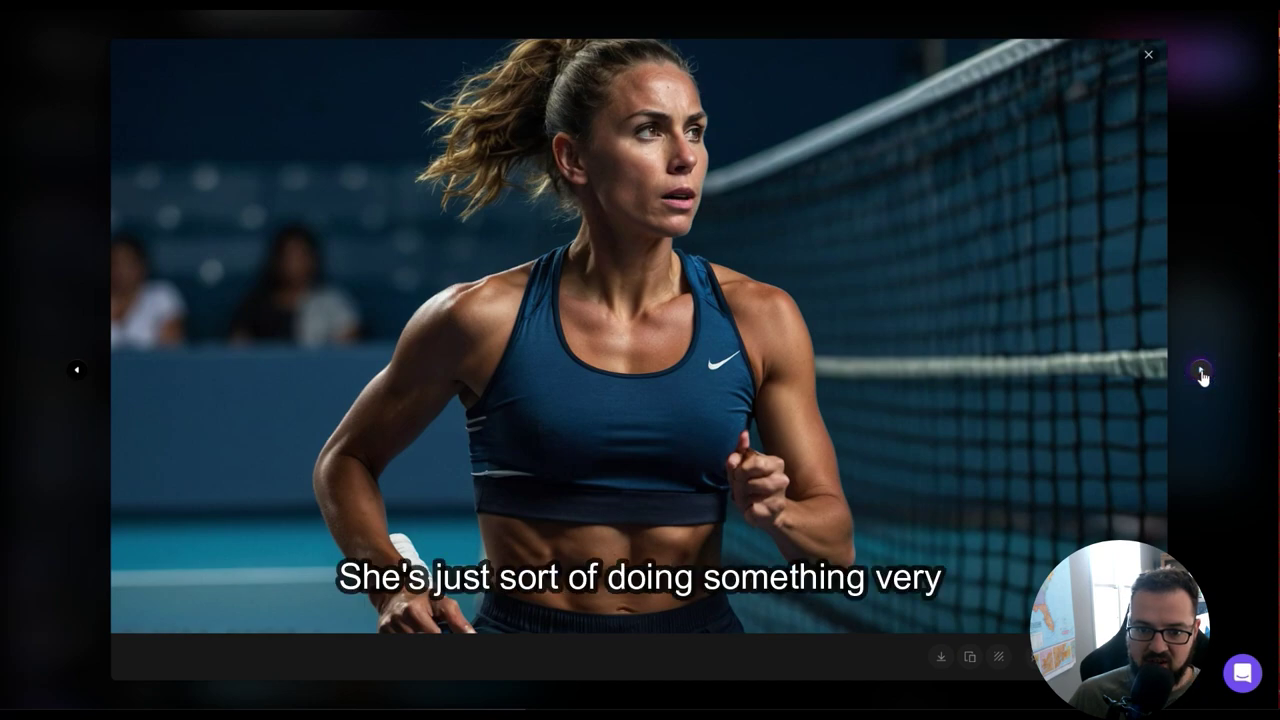
pyautogui.click(1201, 372)
pyautogui.click(1201, 372)
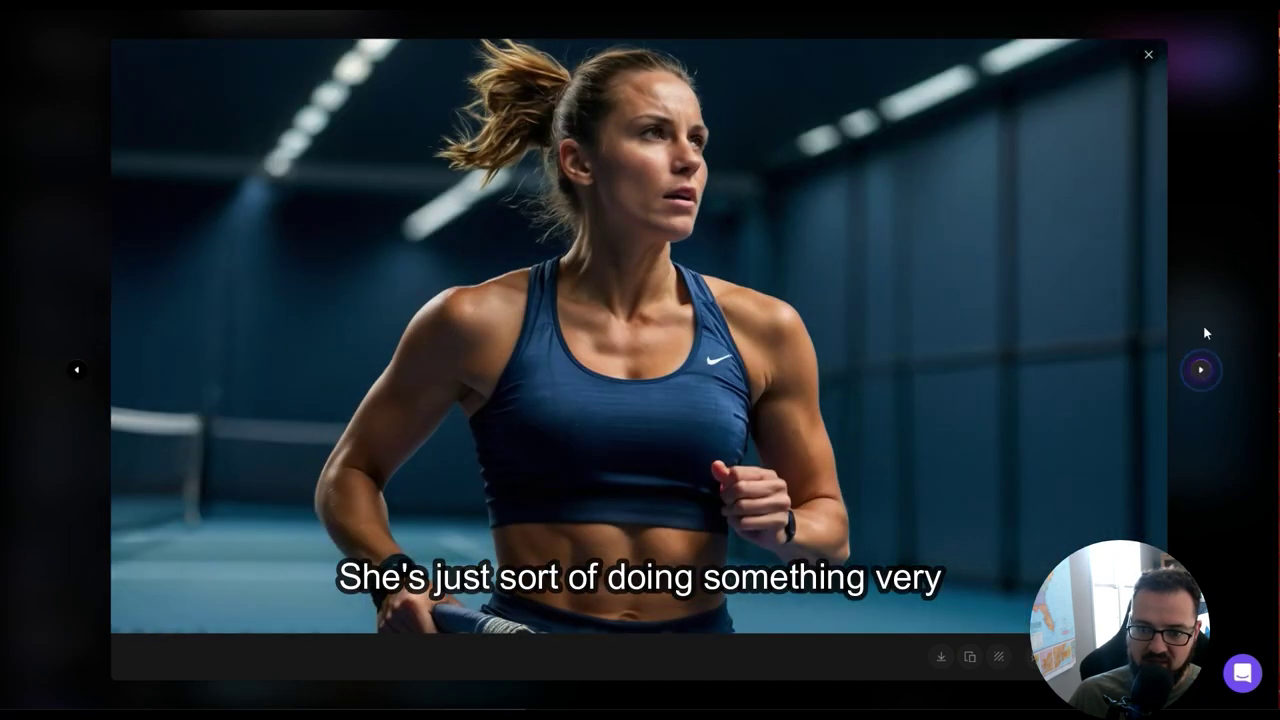
pyautogui.click(1148, 56)
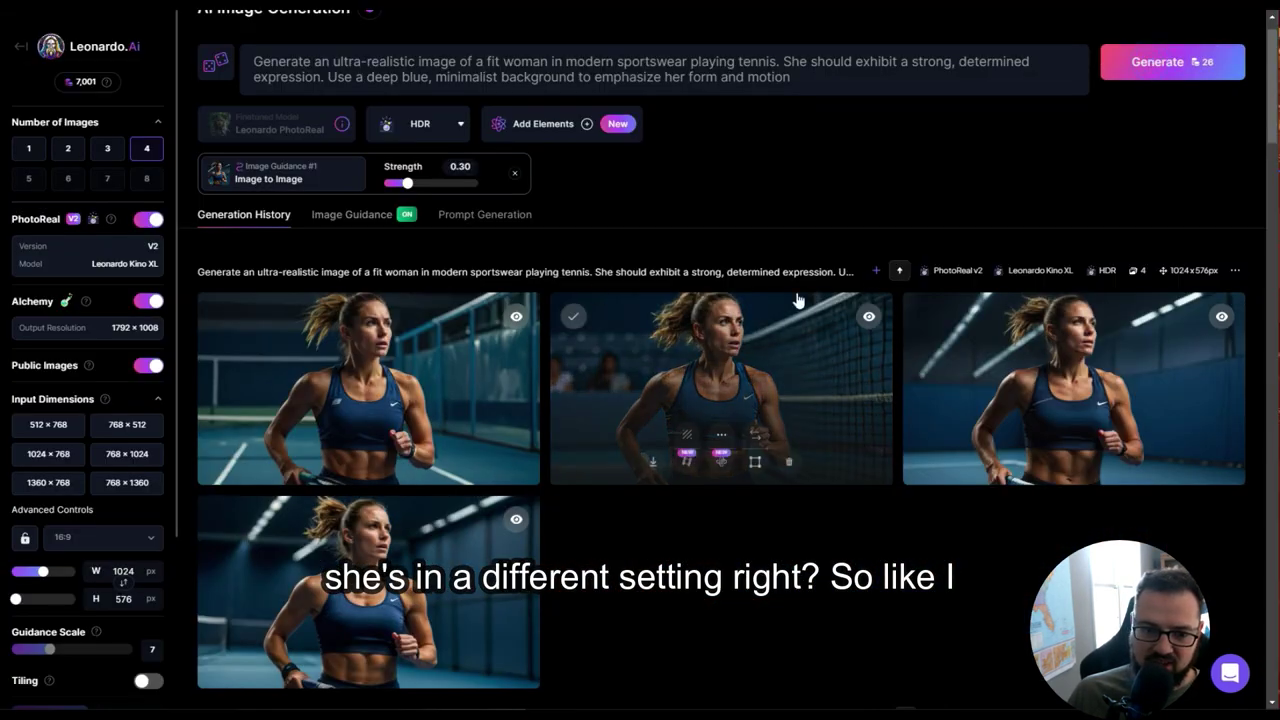
# Return to the image guidance settings and change the prompt's activity to "playing volleyball on a beach in hawaii".
pyautogui.click(345, 216)
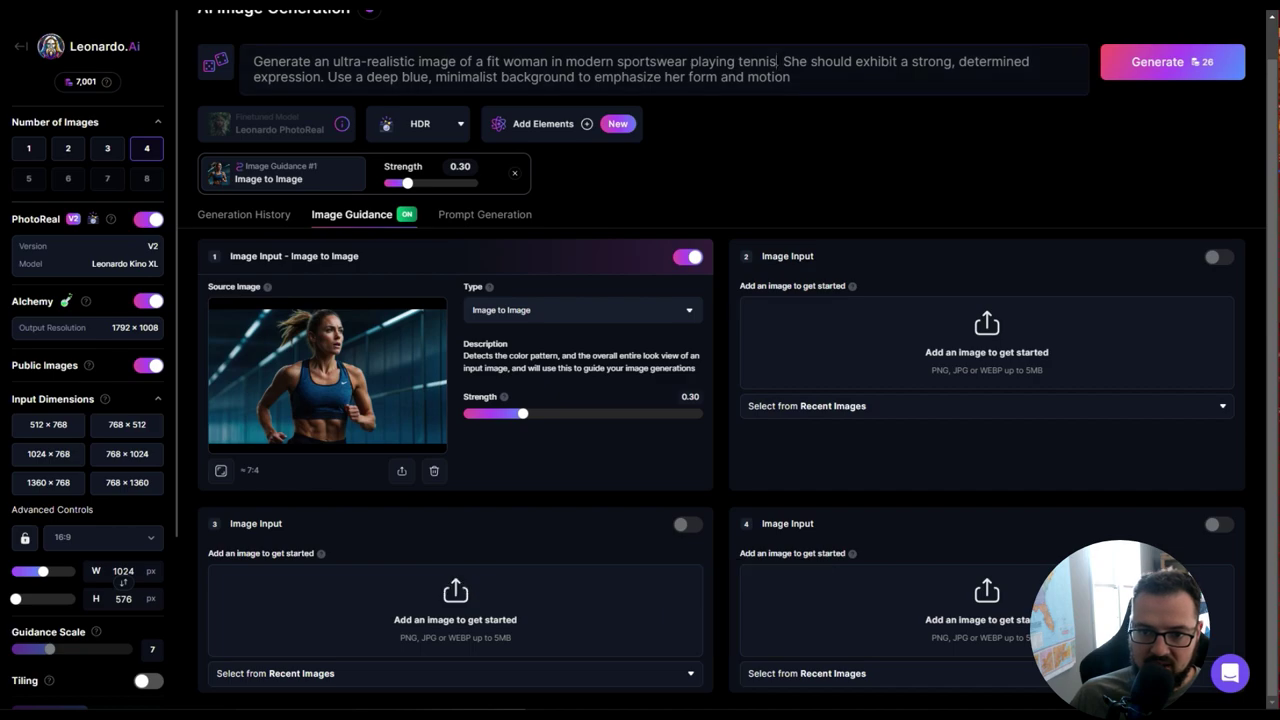
pyautogui.click(775, 61)
pyautogui.press('BackSpace')
pyautogui.press('BackSpace')
pyautogui.press('BackSpace')
pyautogui.press('BackSpace')
pyautogui.press('BackSpace')
pyautogui.press('BackSpace')
pyautogui.press('BackSpace')
pyautogui.press('BackSpace')
pyautogui.press('BackSpace')
pyautogui.press('BackSpace')
pyautogui.press('BackSpace')
pyautogui.press('BackSpace')
pyautogui.press('BackSpace')
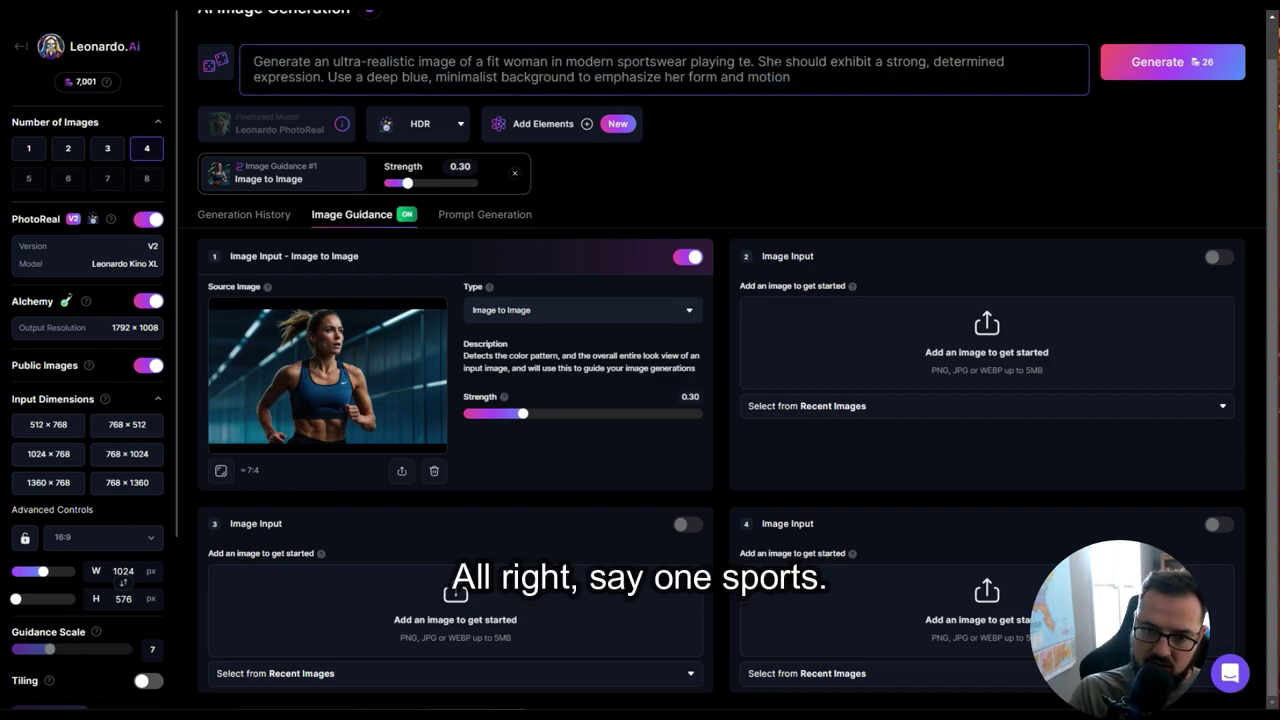
pyautogui.write('laying volley')
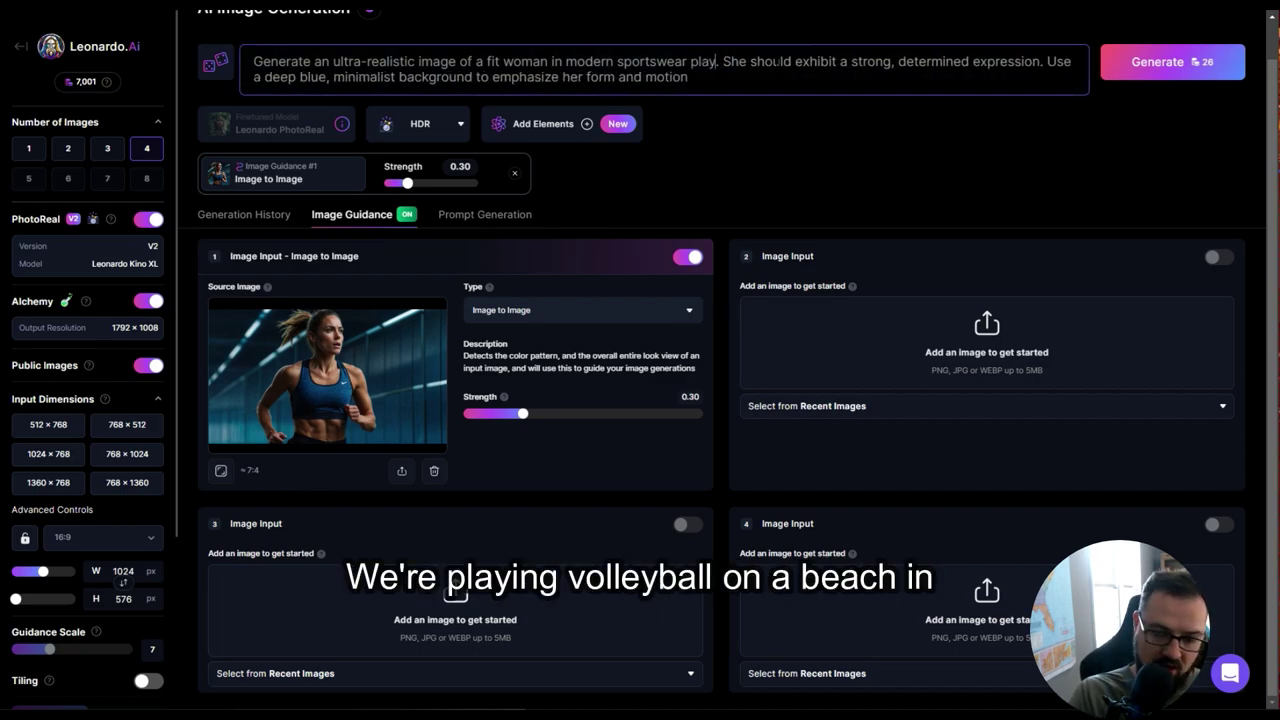
pyautogui.write('ball on a bea')
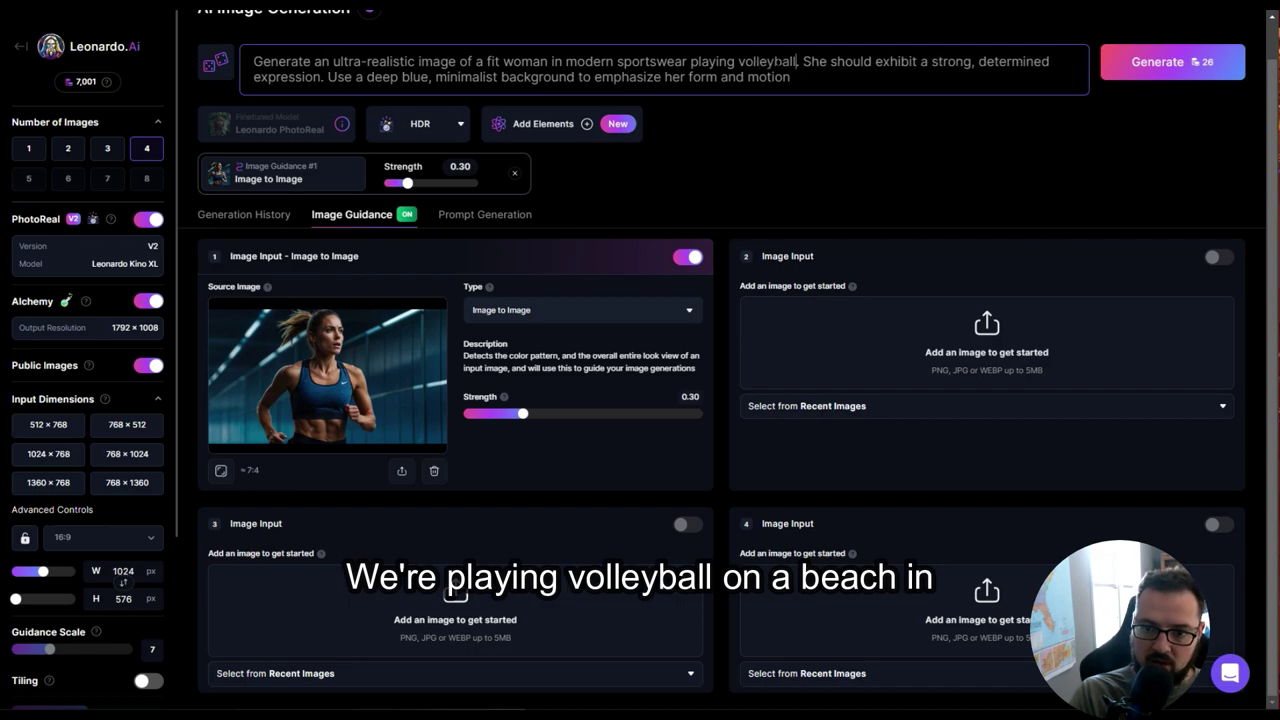
pyautogui.write('ch in hawa')
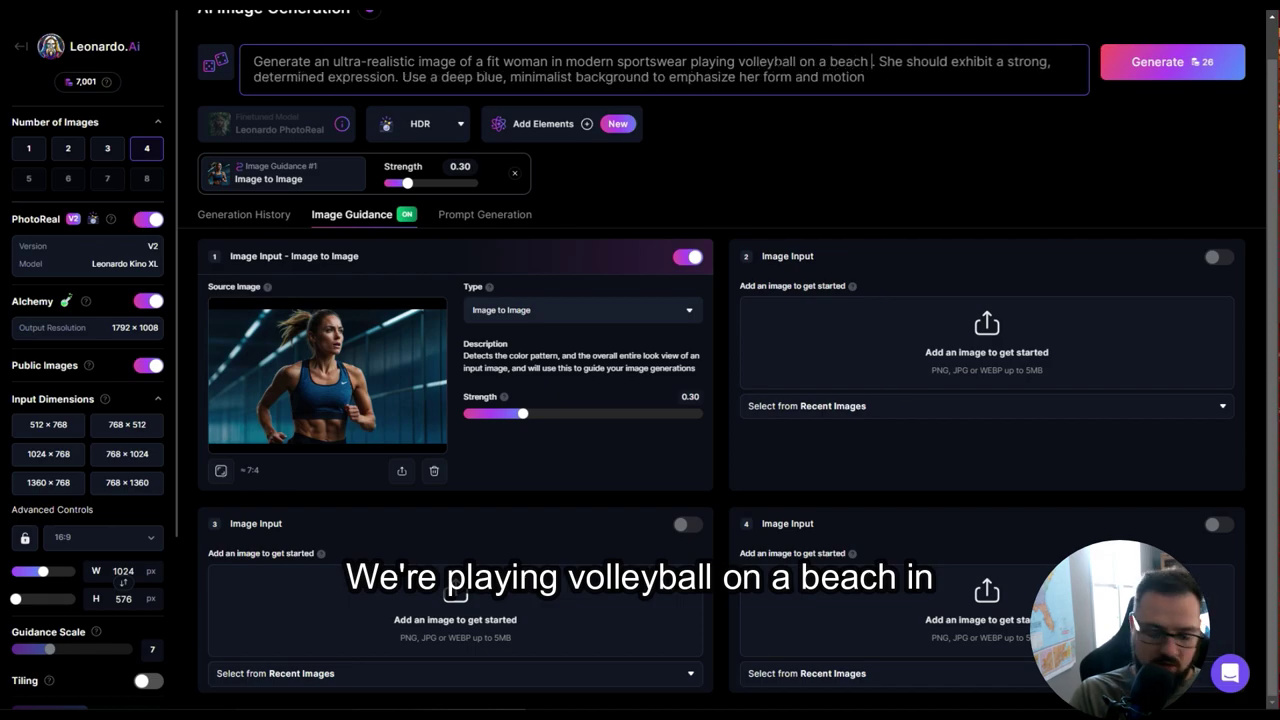
pyautogui.write('ii')
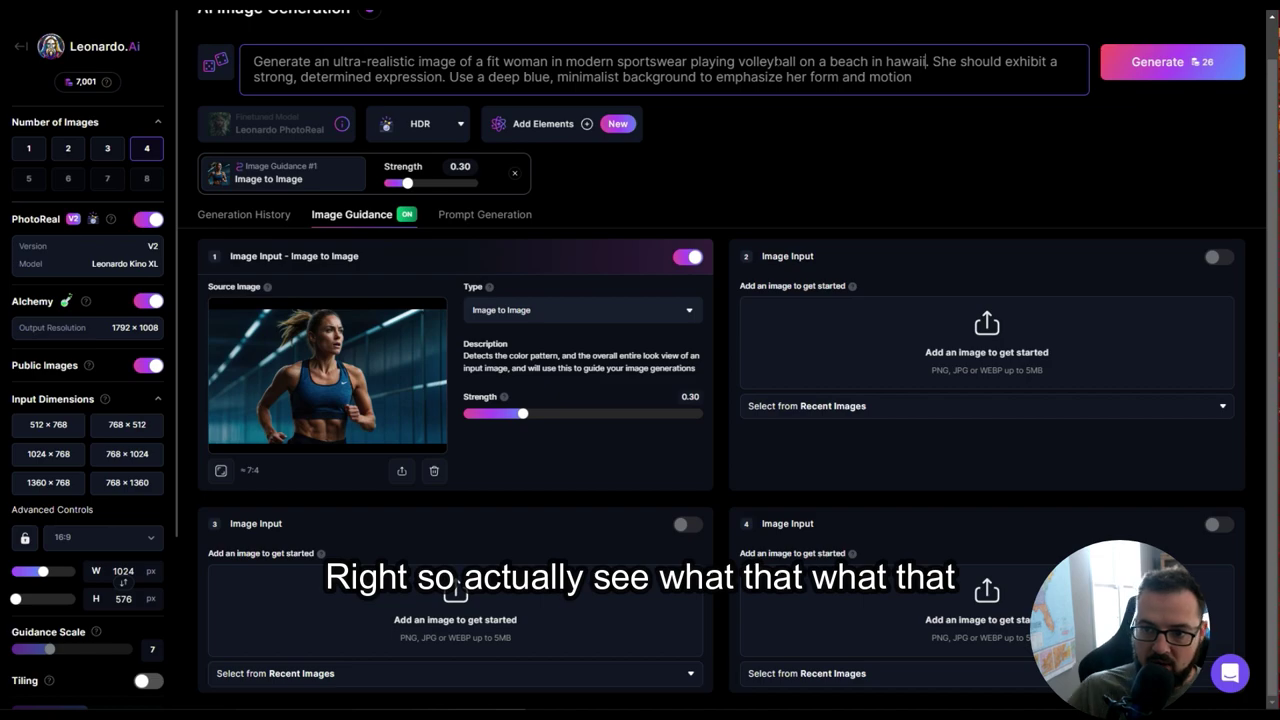
# Generate four HDR images from the beach volleyball prompt with the running-woman image guidance and show them in the generation history.
pyautogui.click(1165, 66)
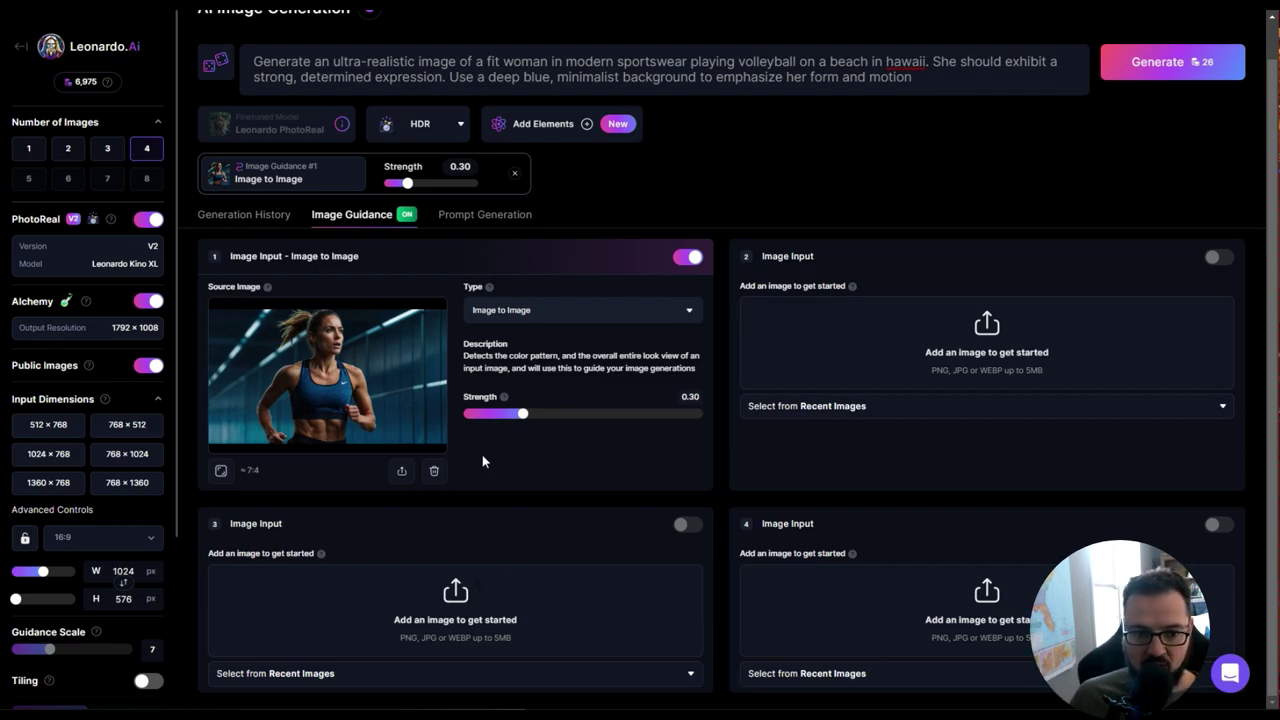
pyautogui.click(222, 216)
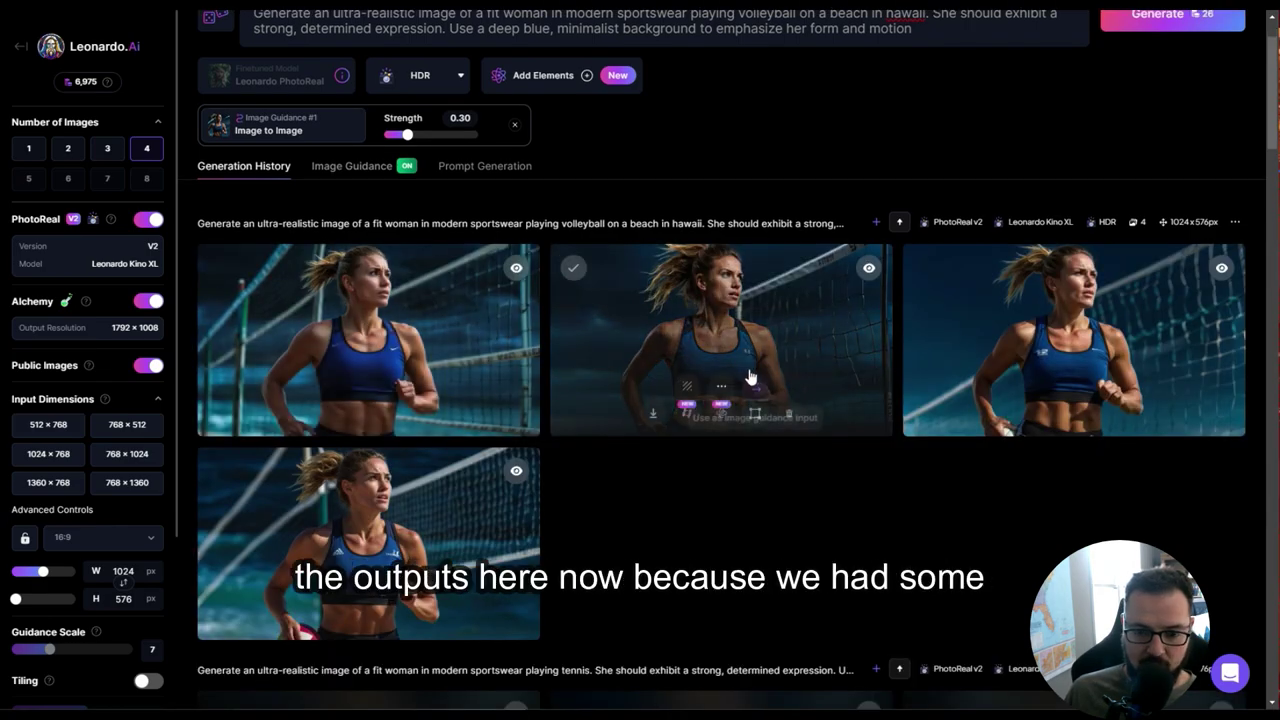
# Compare the four beach volleyball images enlarged for character, background and lighting, and close the viewer.
pyautogui.click(747, 347)
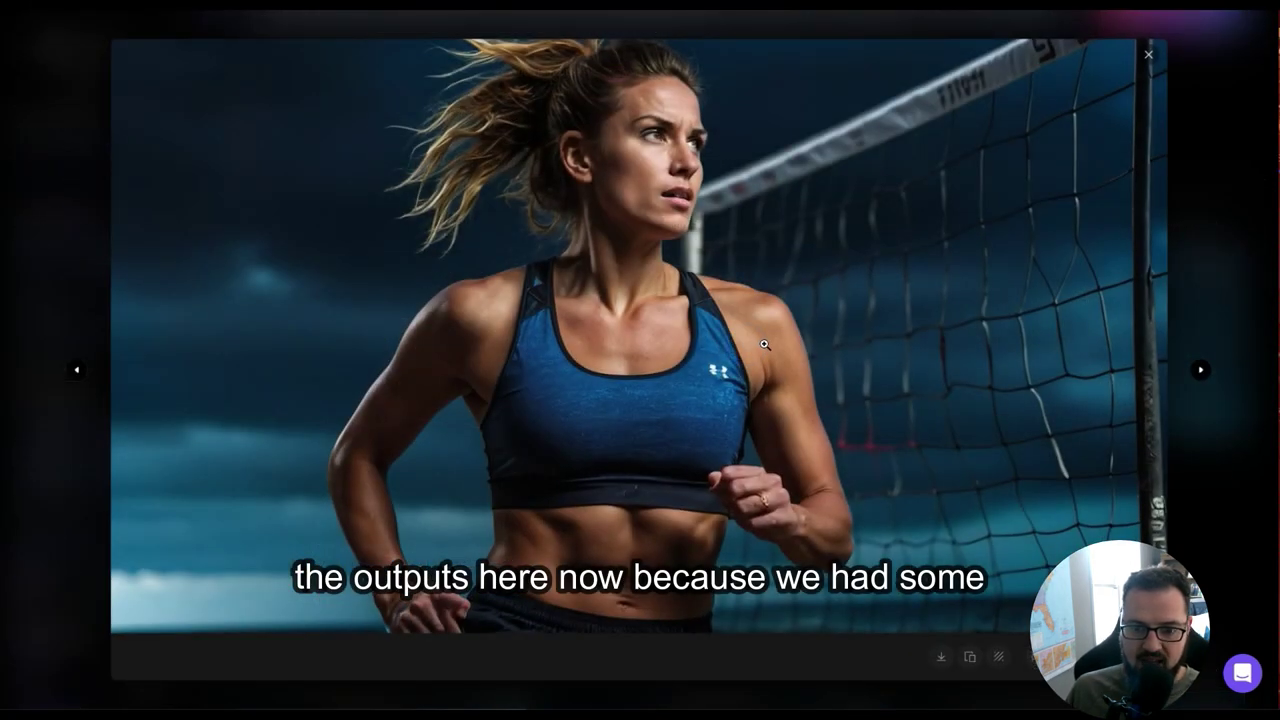
pyautogui.press('Right')
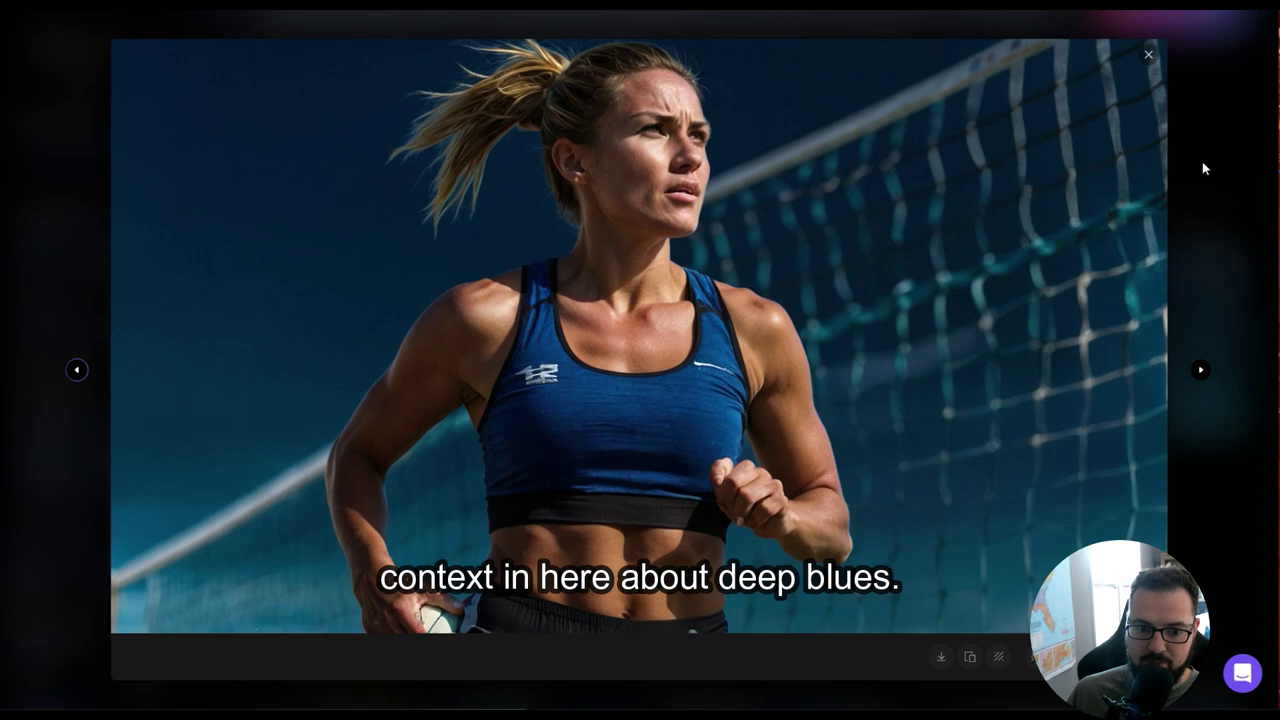
pyautogui.press('Right')
pyautogui.press('Right')
pyautogui.press('Right')
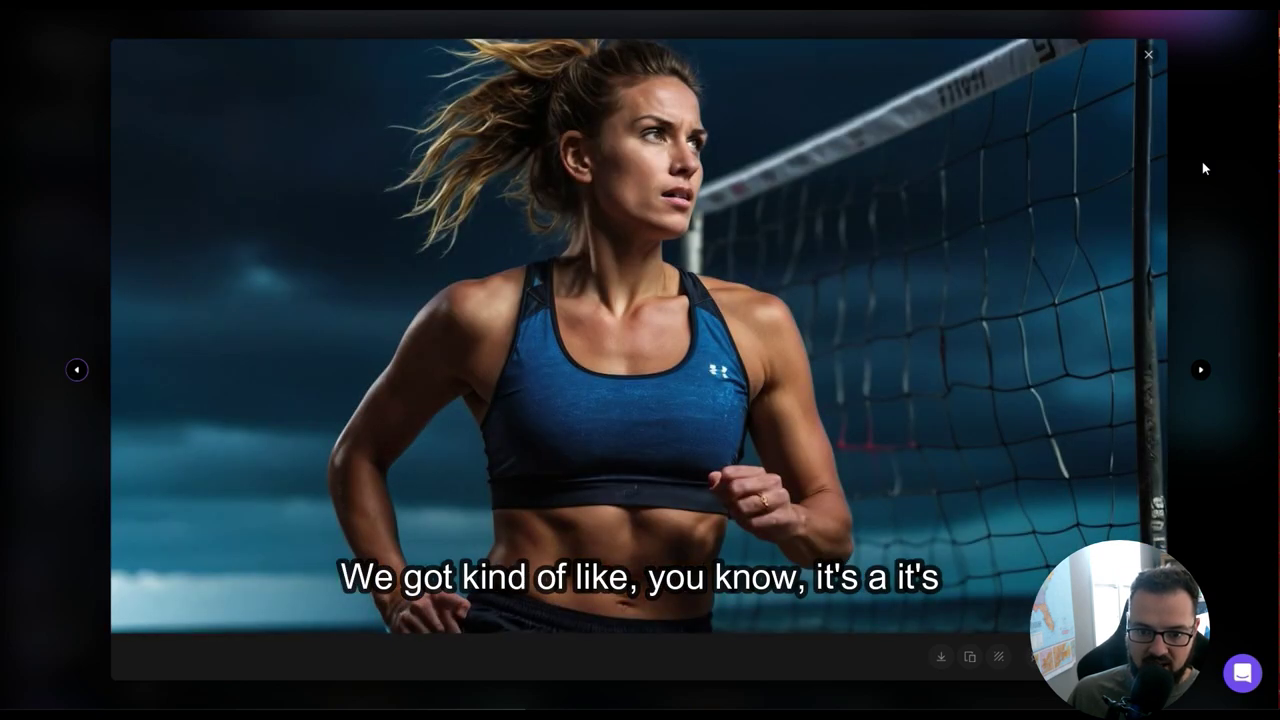
pyautogui.press('Right')
pyautogui.press('Left')
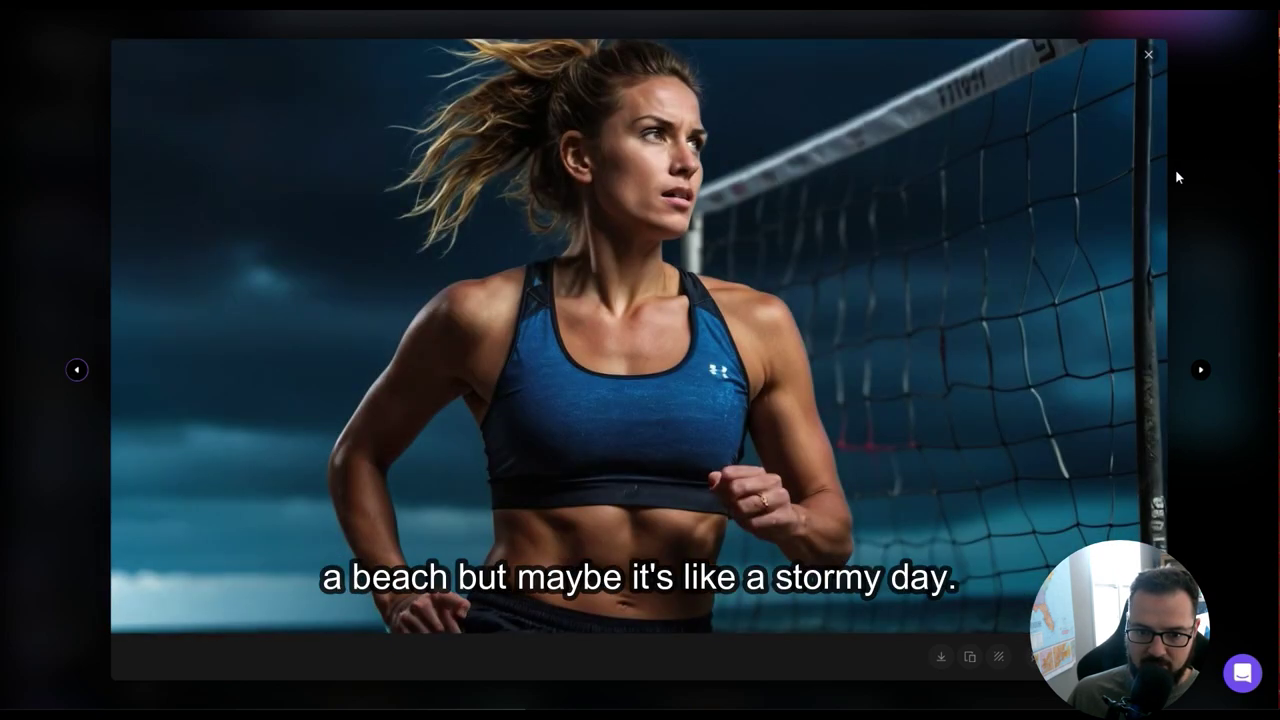
pyautogui.click(1148, 54)
# Remove the deep blue, minimalist background sentence from the prompt and generate four new beach volleyball images.
pyautogui.scroll(2, 393, 181)
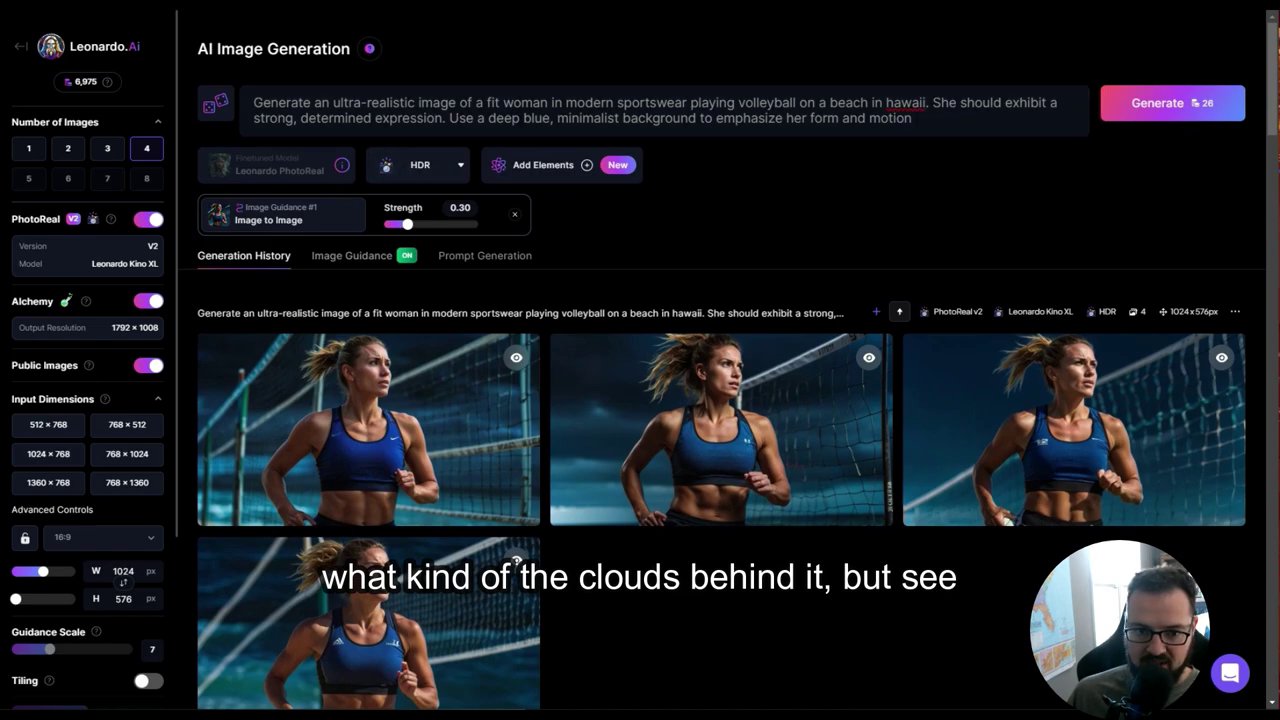
pyautogui.moveTo(449, 118); pyautogui.dragTo(912, 118)
pyautogui.press('BackSpace')
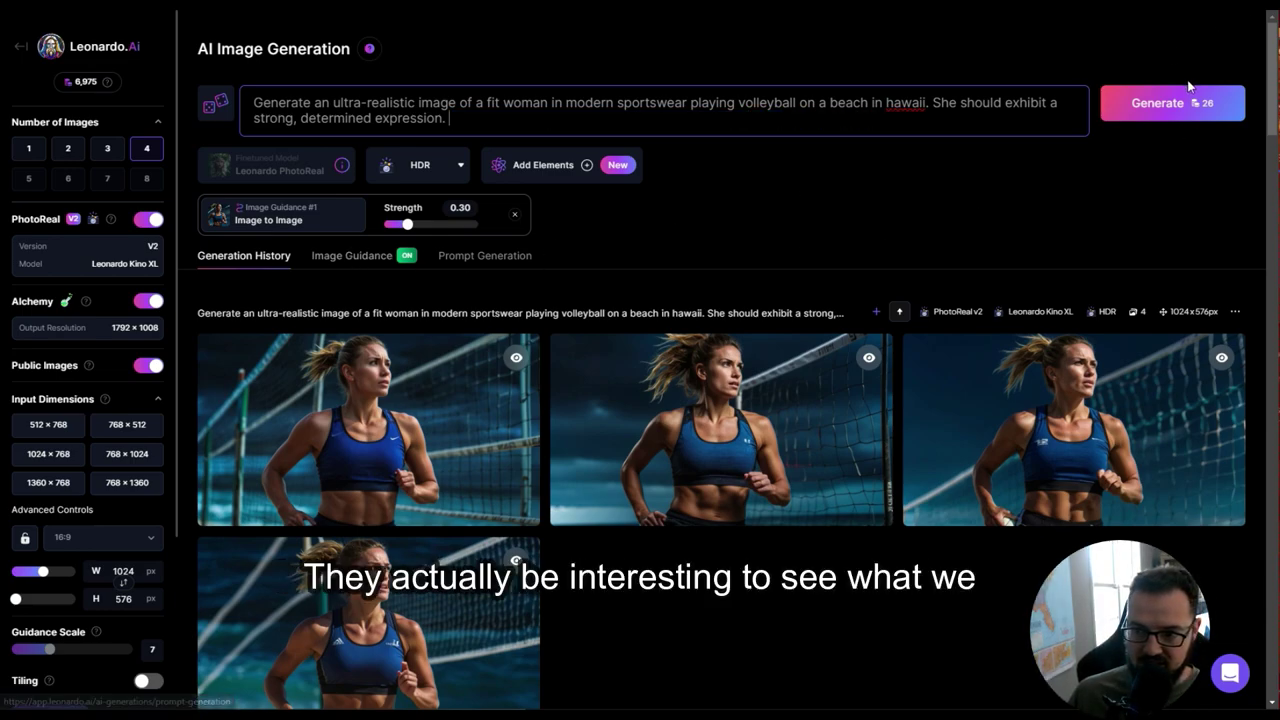
pyautogui.click(1165, 103)
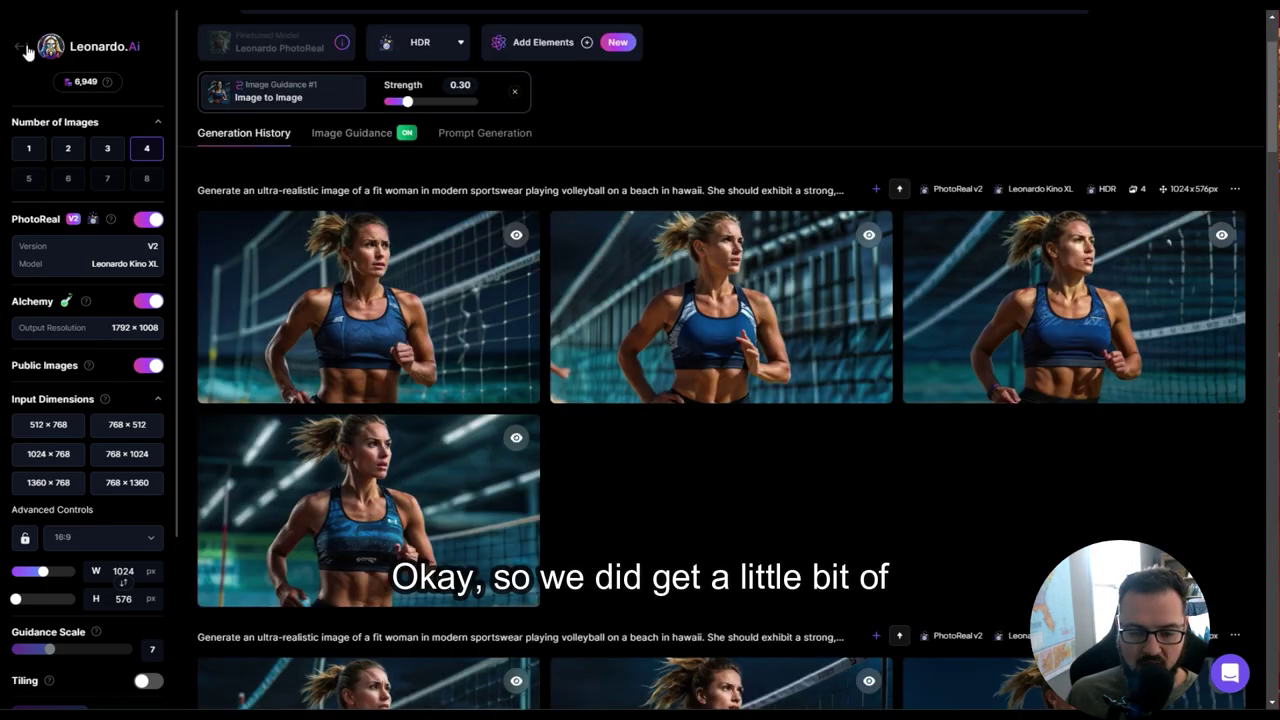
# Compare the four new volleyball images enlarged for background changes and character consistency, and close the viewer.
pyautogui.click(461, 481)
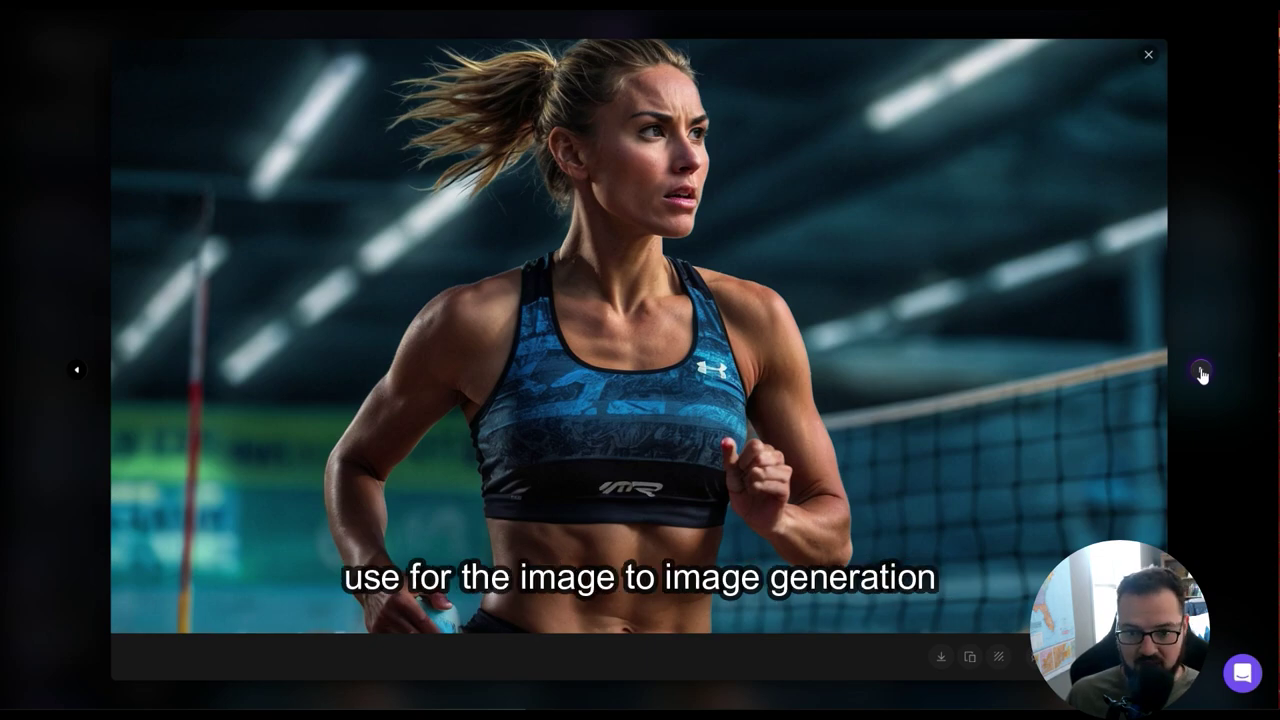
pyautogui.click(1201, 373)
pyautogui.click(1201, 373)
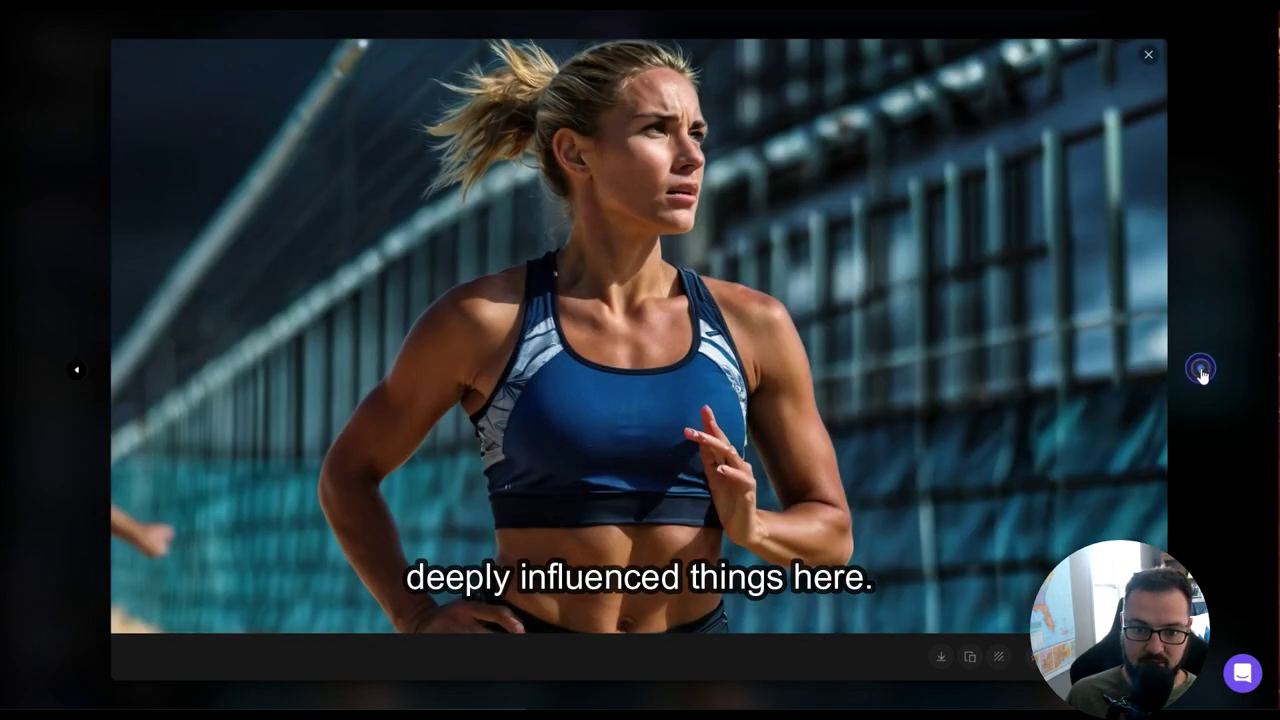
pyautogui.click(1201, 373)
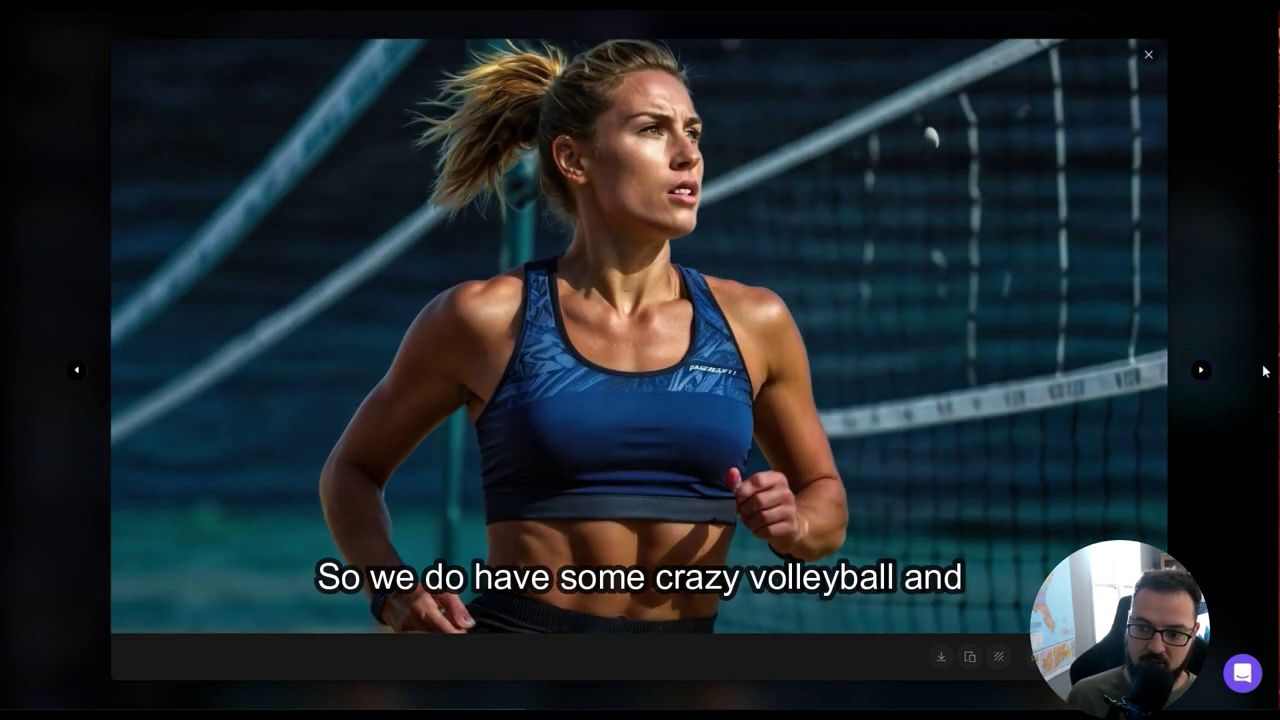
pyautogui.click(1201, 371)
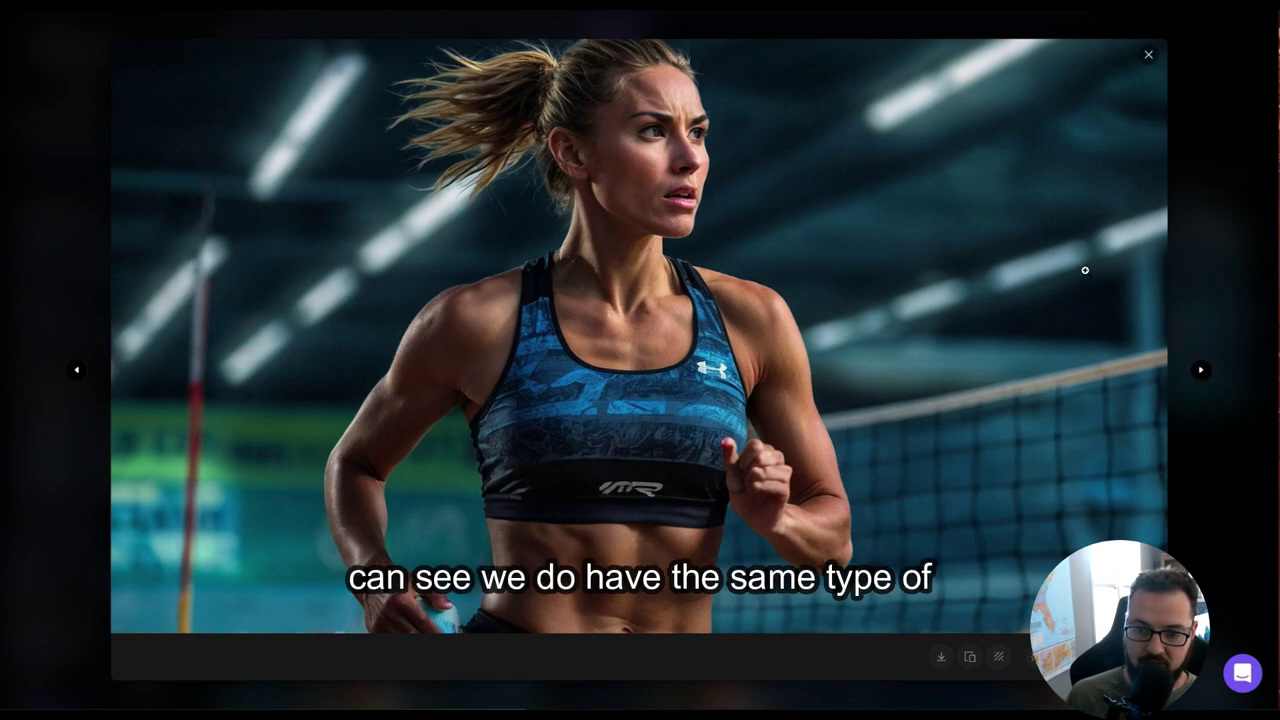
pyautogui.click(1148, 55)
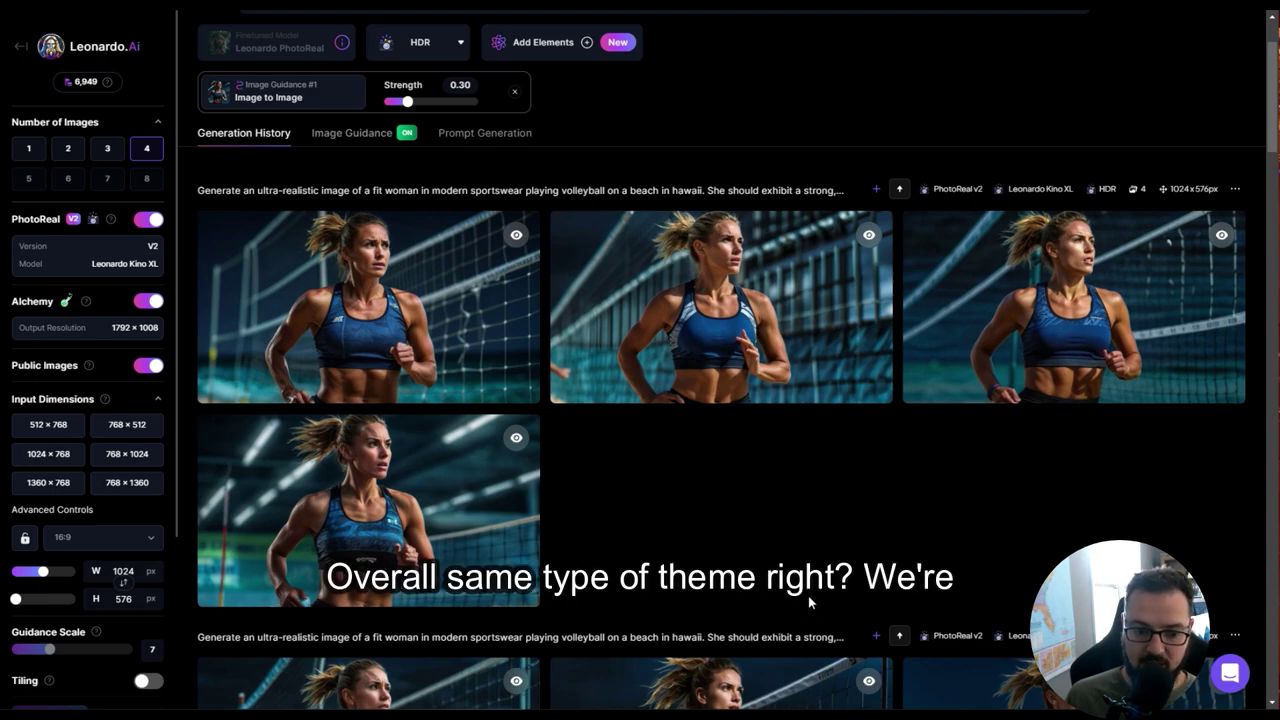
# Examine the logos on the sports top in the fourth new volleyball image, enlarged, and close the viewer.
pyautogui.click(483, 533)
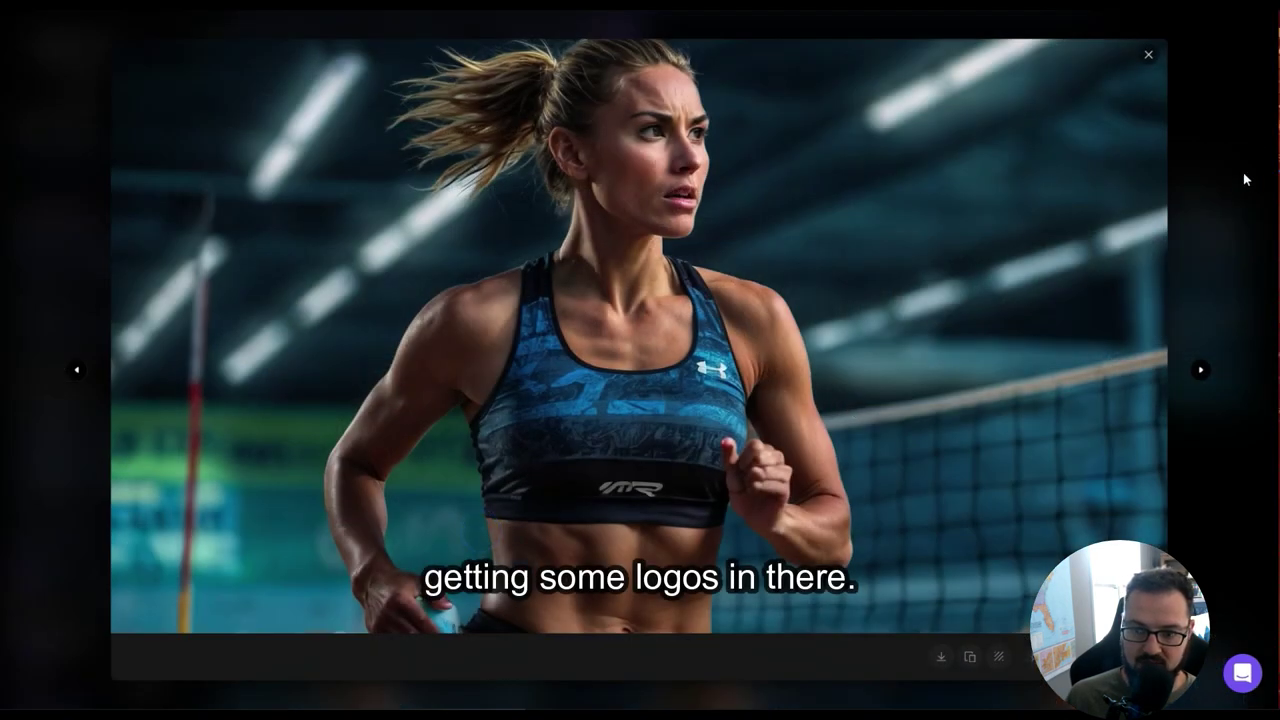
pyautogui.click(1148, 58)
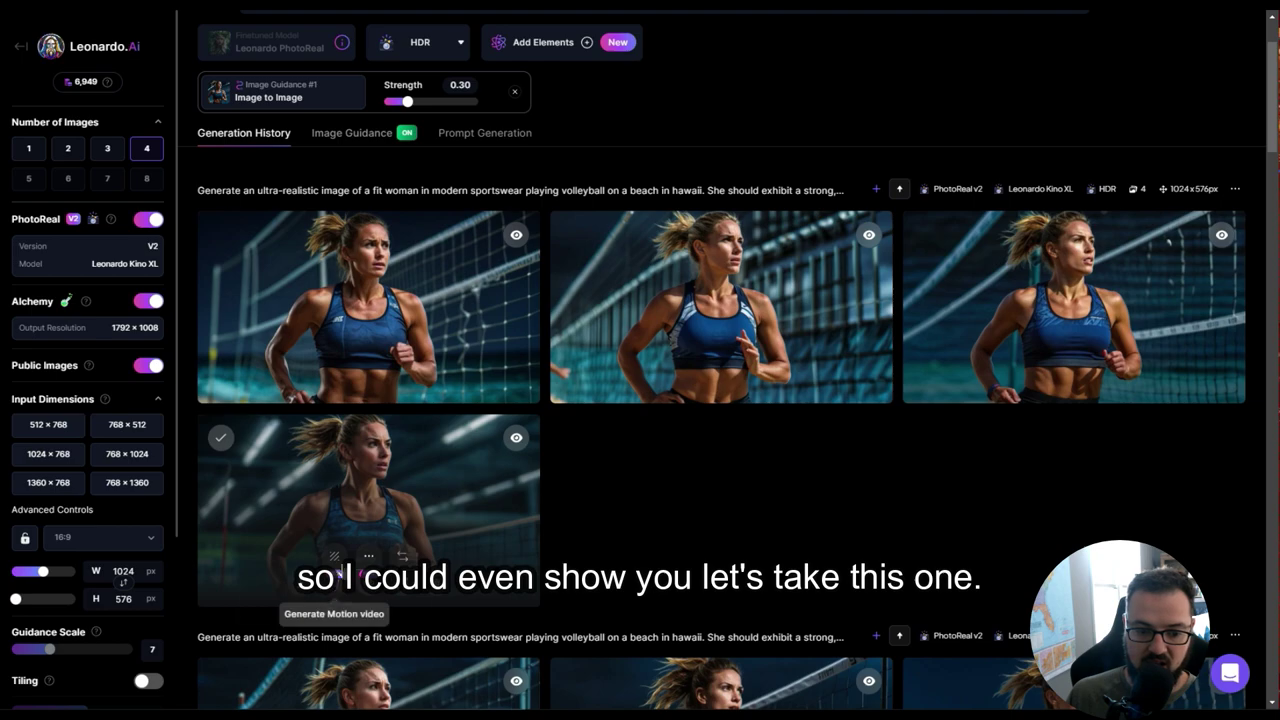
pyautogui.click(373, 502)
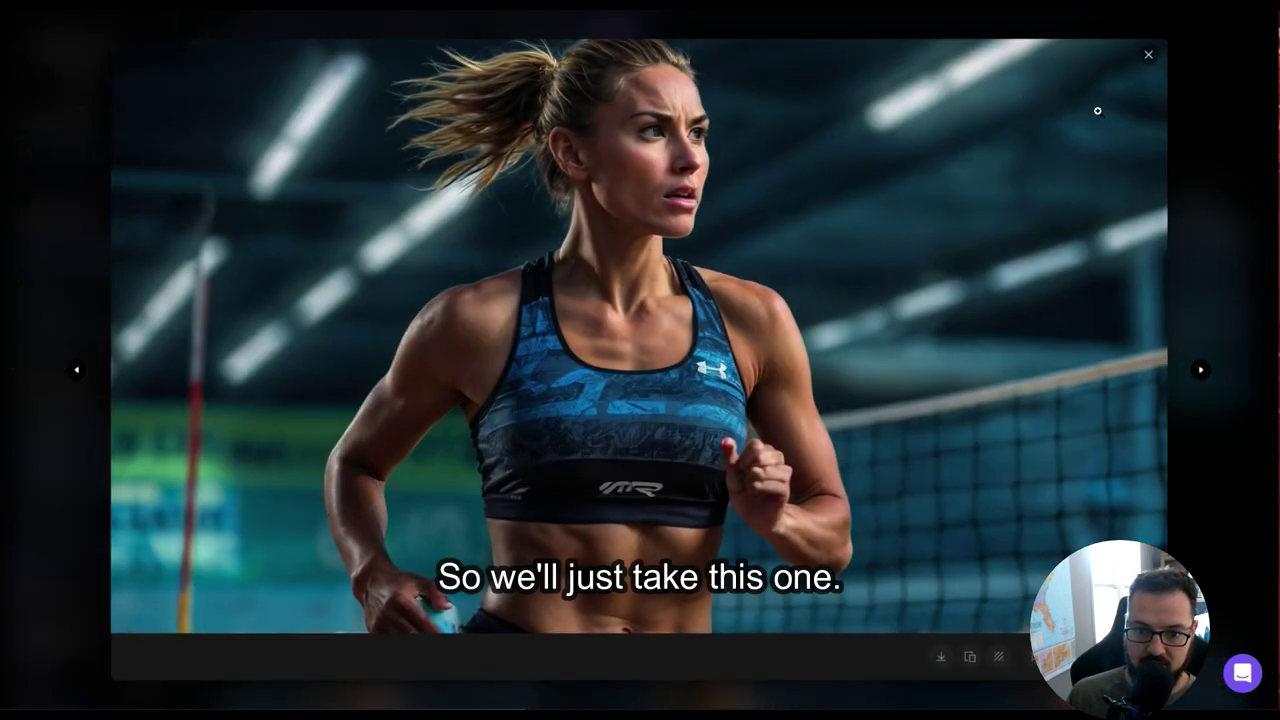
pyautogui.click(1148, 57)
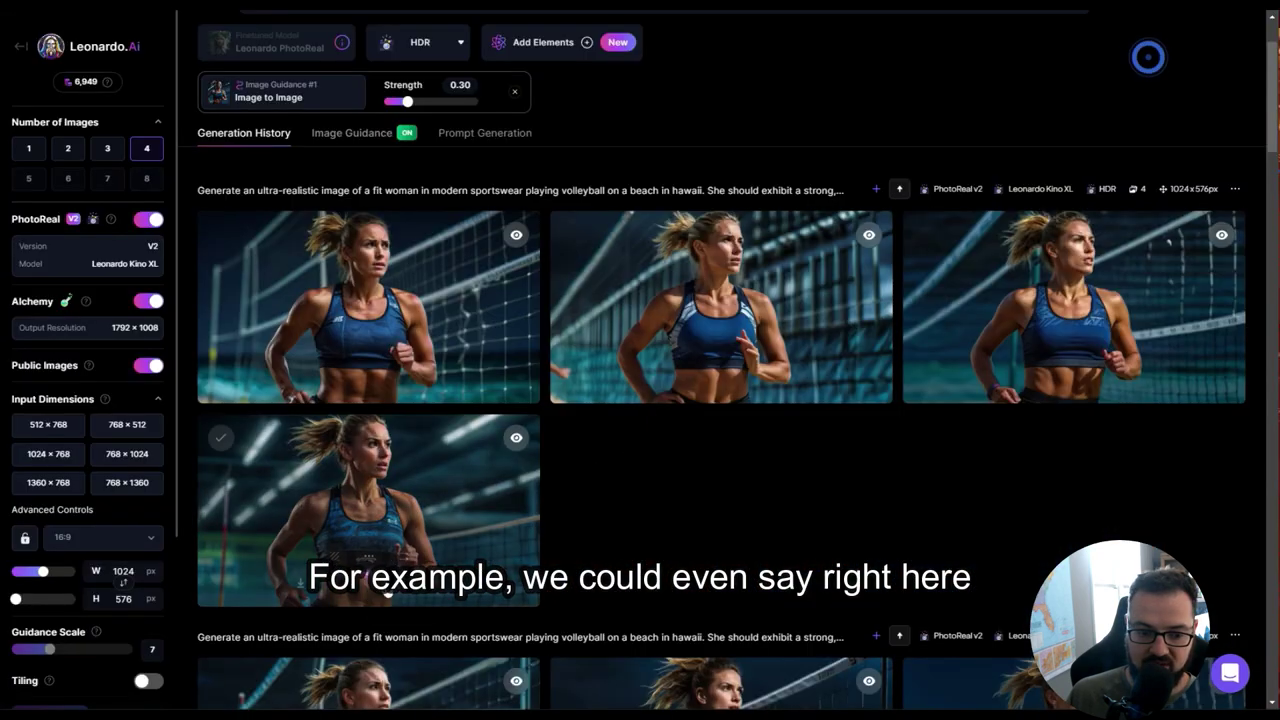
# Generate a motion video from the fourth new volleyball image with motion strength 6, and watch the clip enlarged.
pyautogui.click(335, 583)
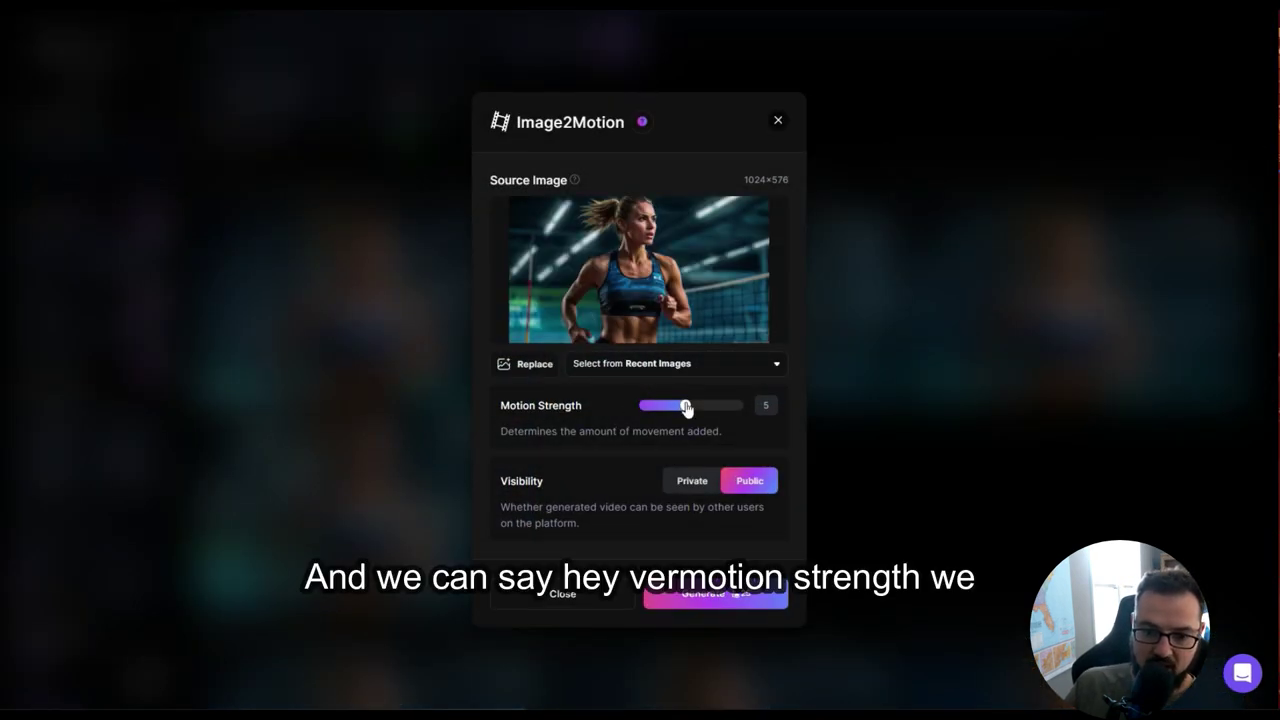
pyautogui.moveTo(684, 406); pyautogui.dragTo(697, 408)
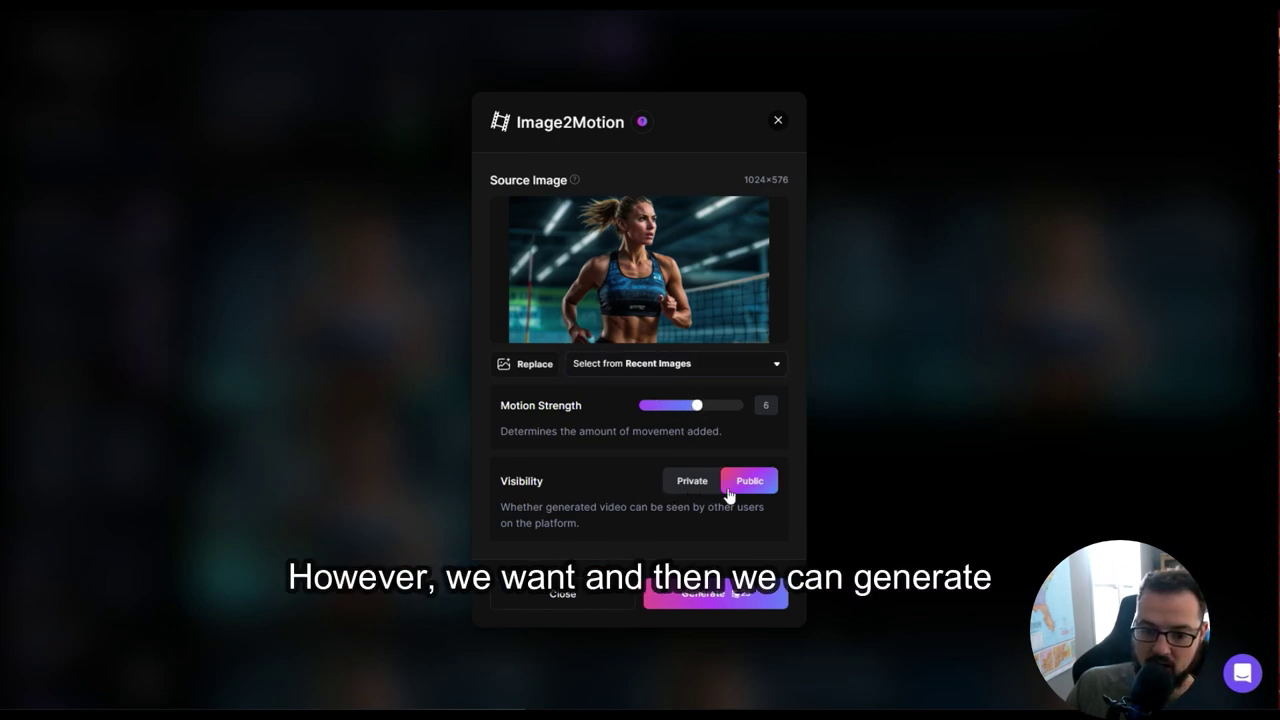
pyautogui.click(698, 605)
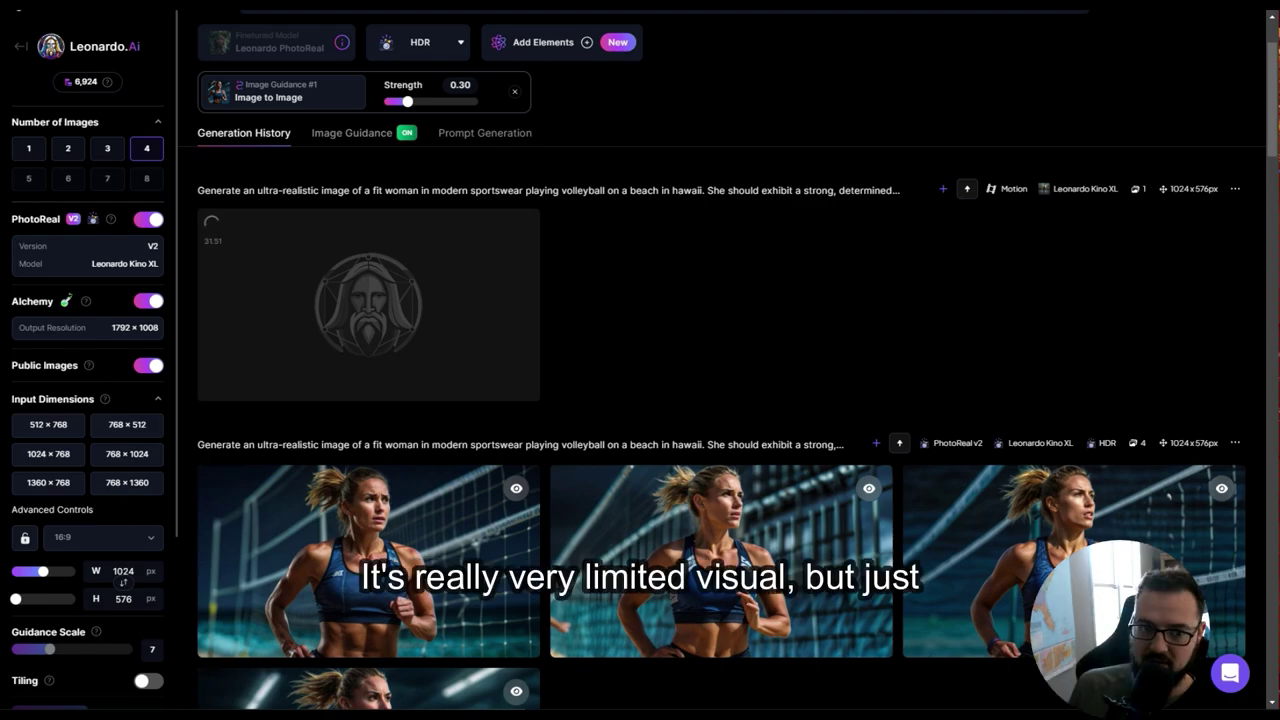
pyautogui.scroll(1, 759, 309)
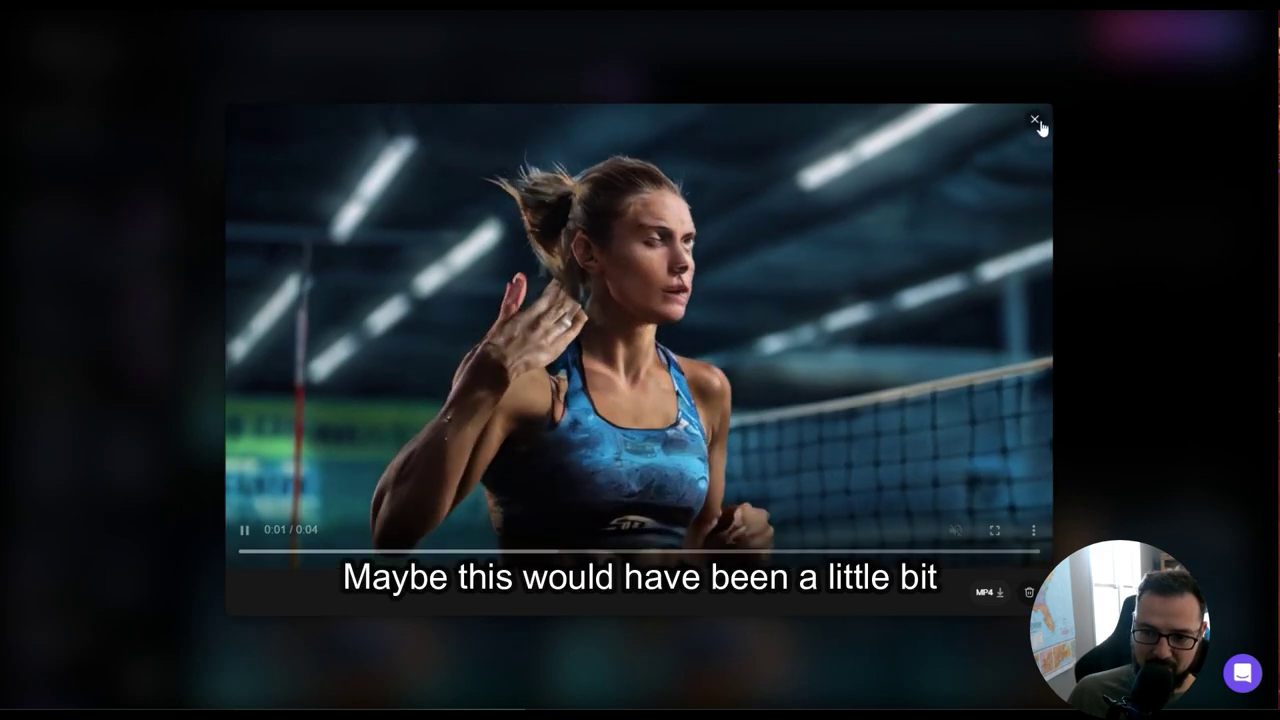
pyautogui.click(1038, 122)
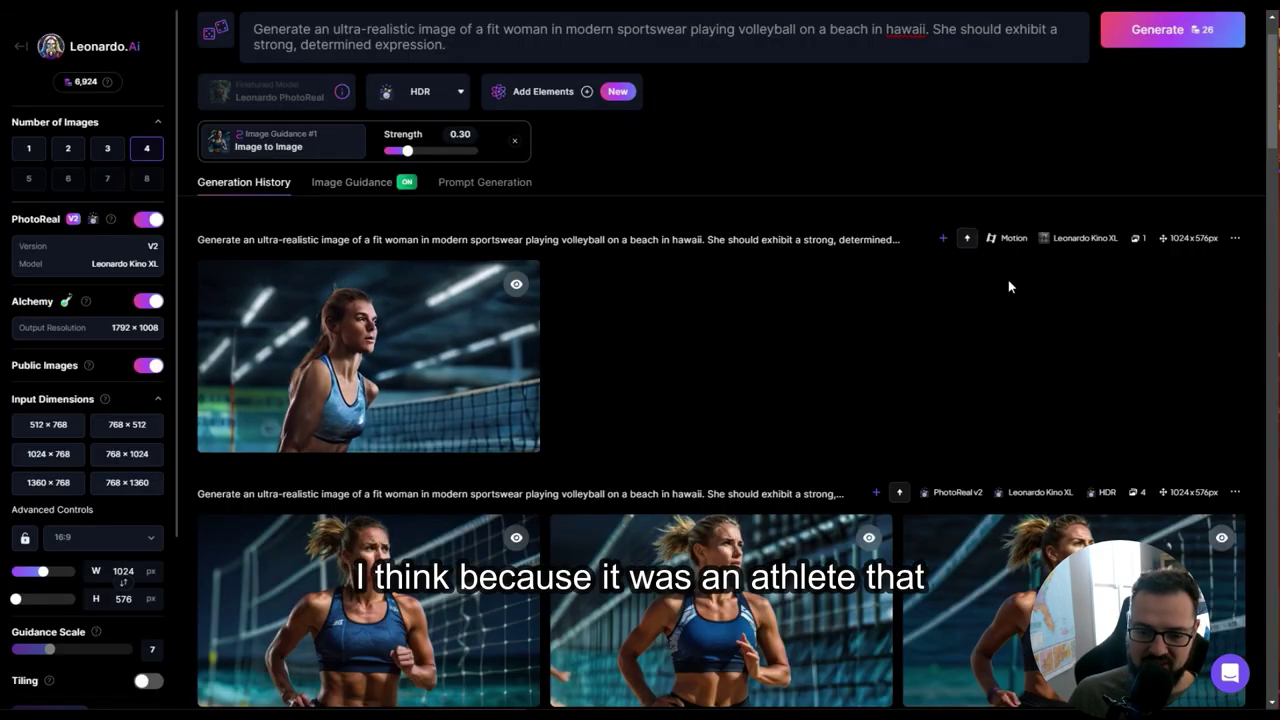
# Browse to the end of the generation history for an earlier motion video and load the previous generations.
pyautogui.scroll(-3, 1001, 283)
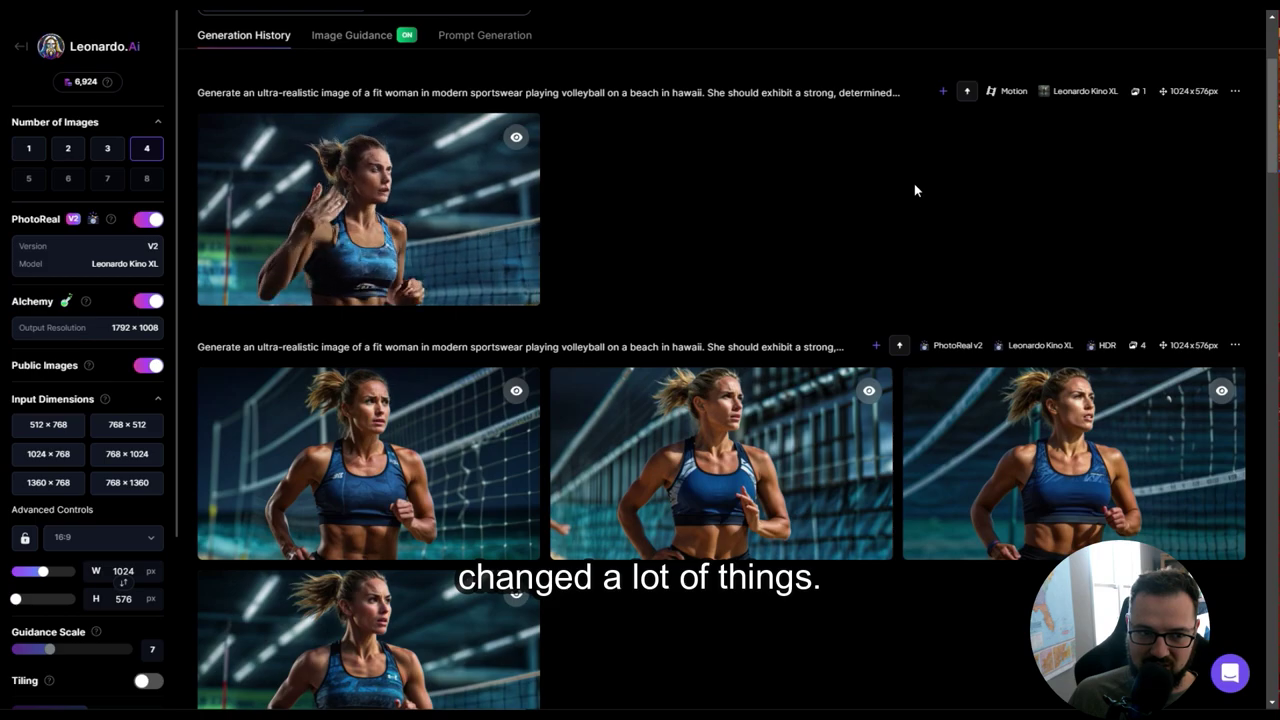
pyautogui.scroll(-10, 946, 172)
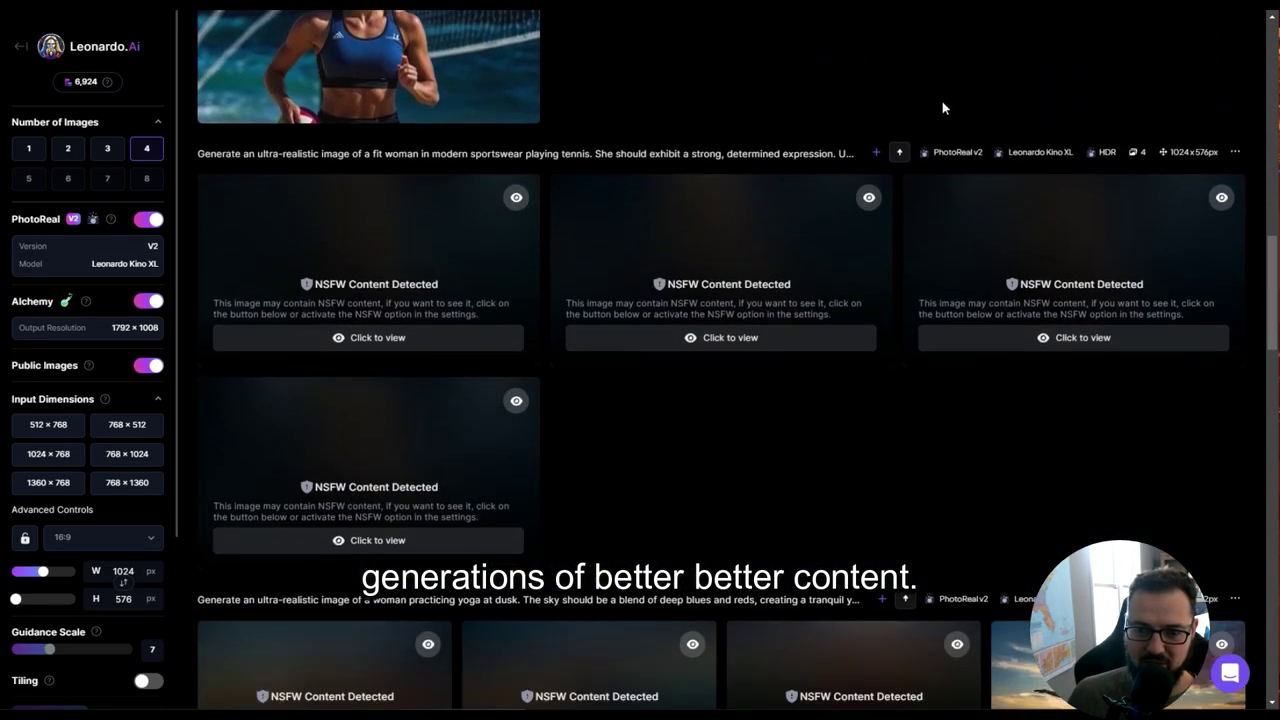
pyautogui.scroll(-15, 942, 366)
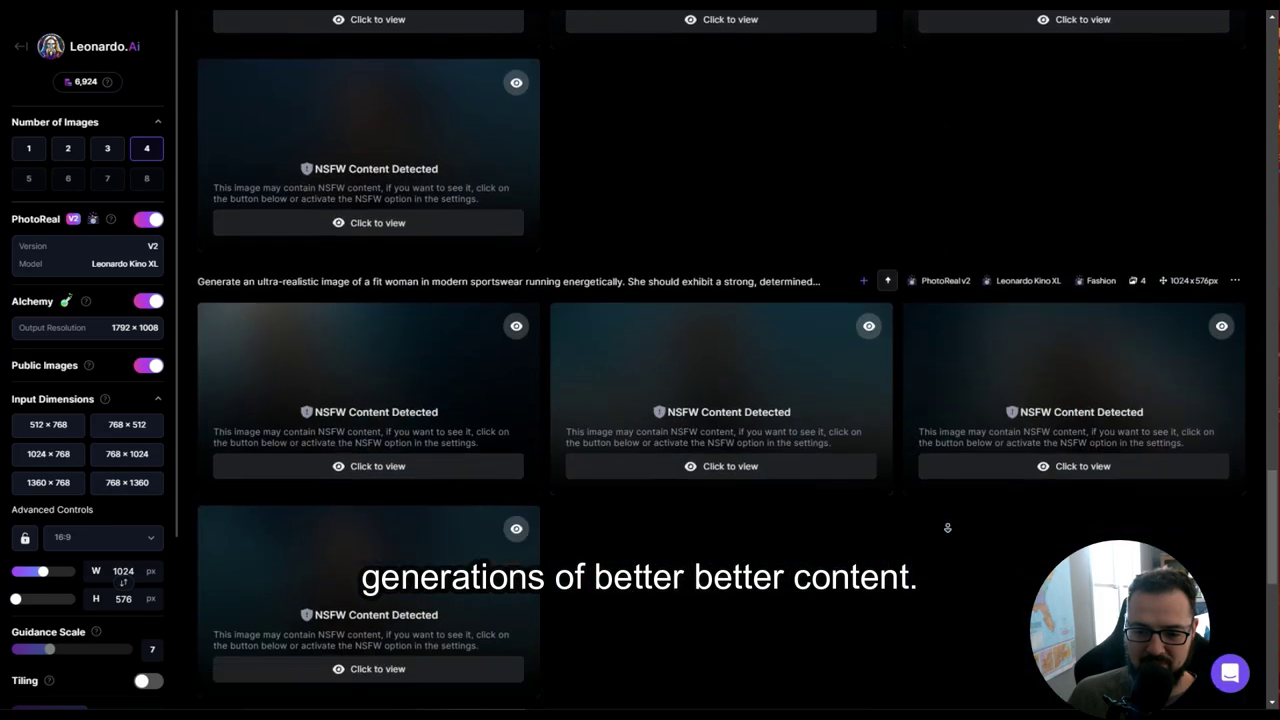
pyautogui.scroll(-15, 947, 527)
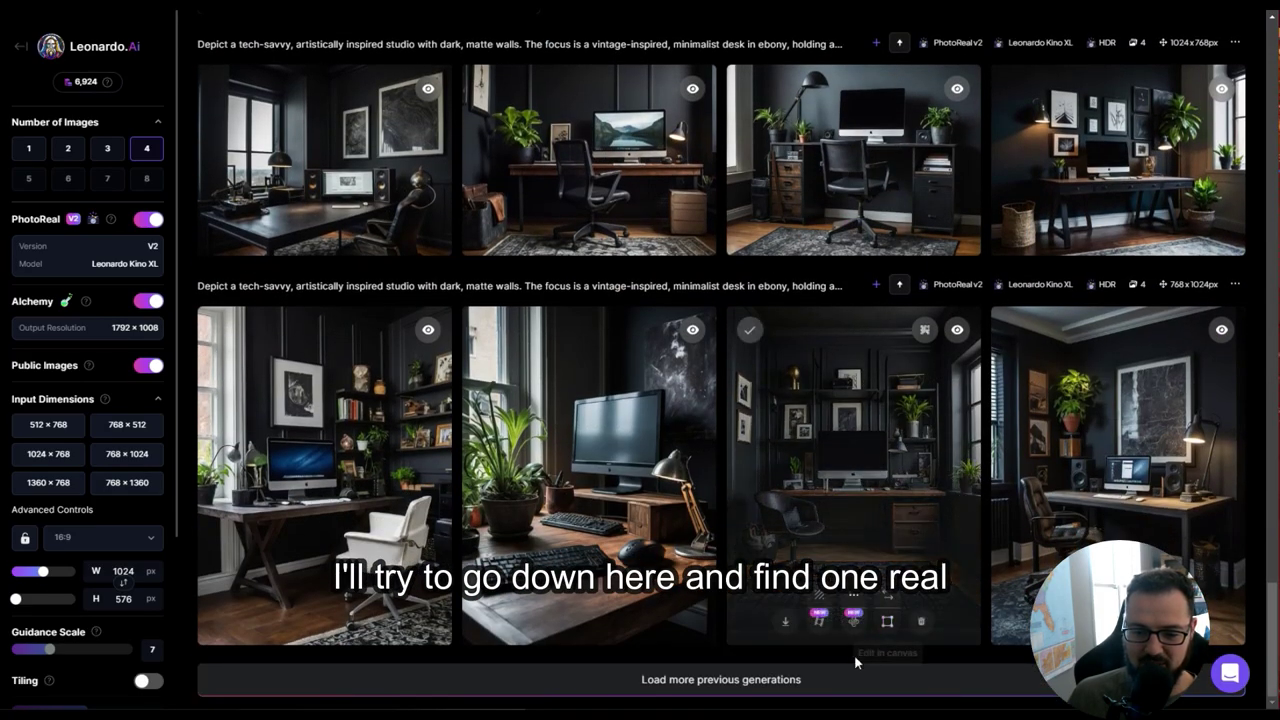
pyautogui.click(846, 677)
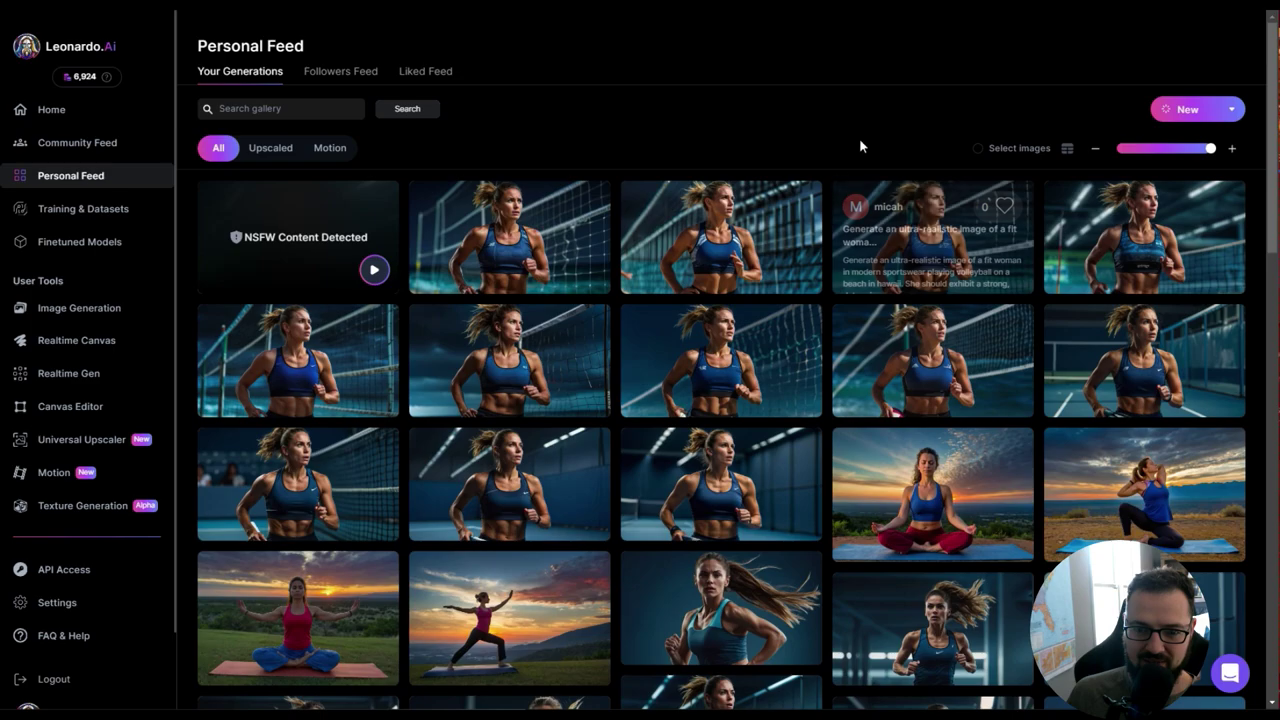
# Find the motion video of the red Ford F-150 truck in the personal feed, watch it enlarged, and close its details.
pyautogui.scroll(-15, 900, 300)
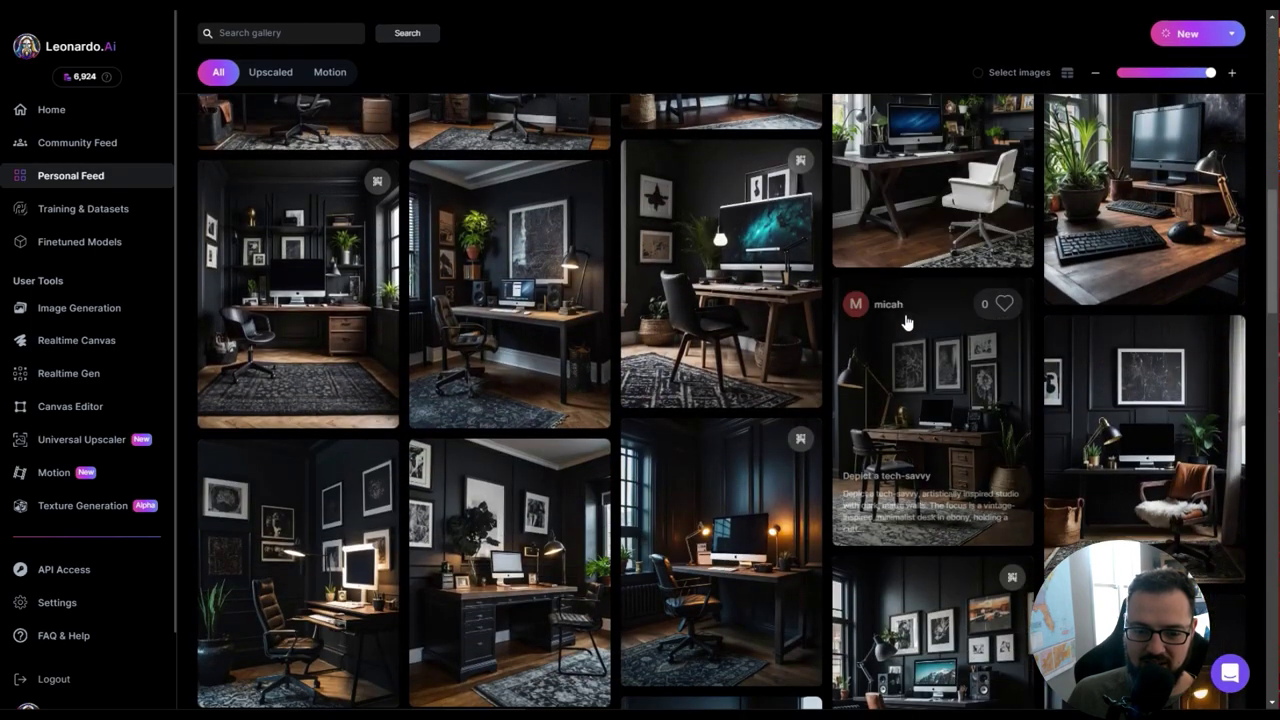
pyautogui.scroll(-5, 905, 322)
pyautogui.moveTo(1272, 314); pyautogui.dragTo(1277, 423)
pyautogui.scroll(3, 737, 402)
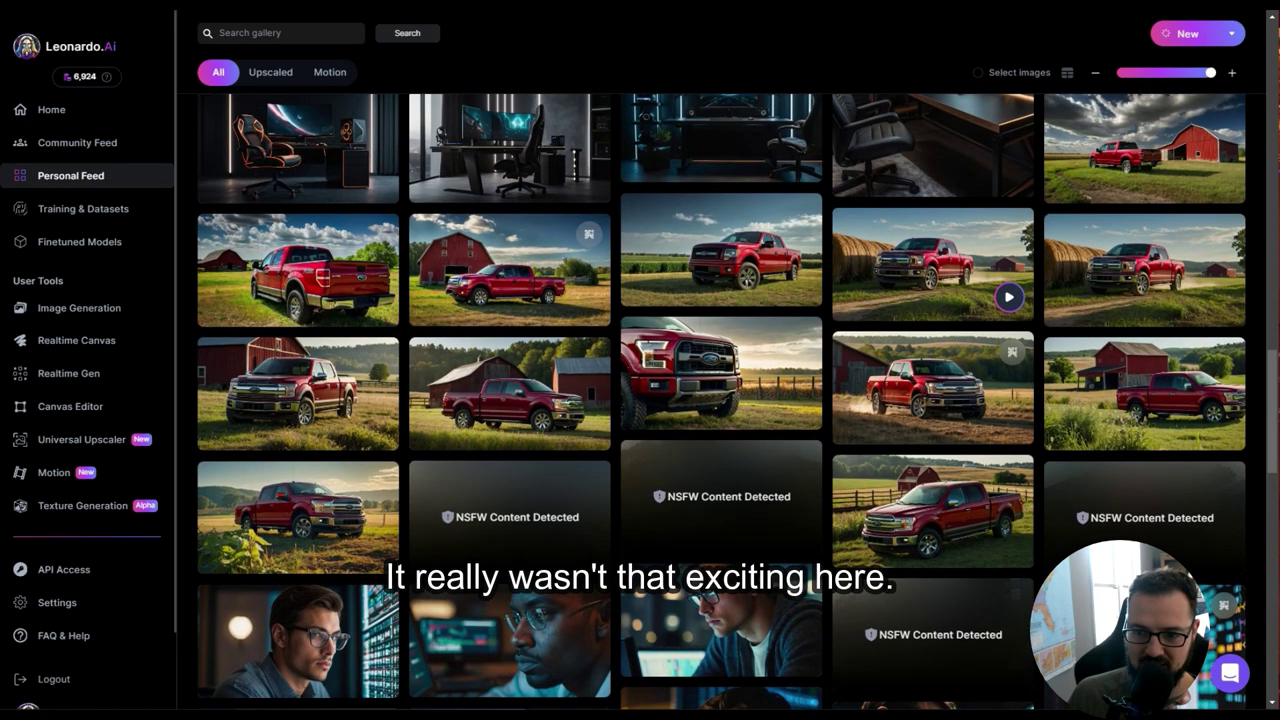
pyautogui.click(930, 258)
pyautogui.click(493, 140)
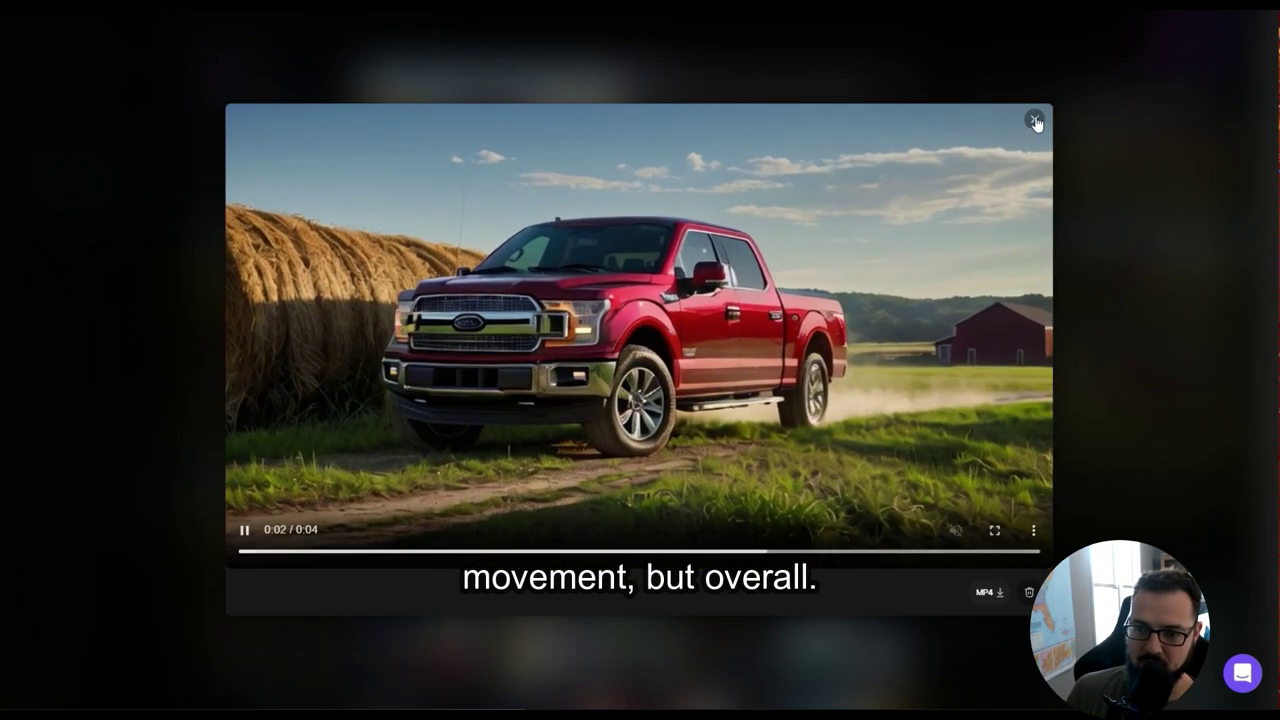
pyautogui.click(1036, 122)
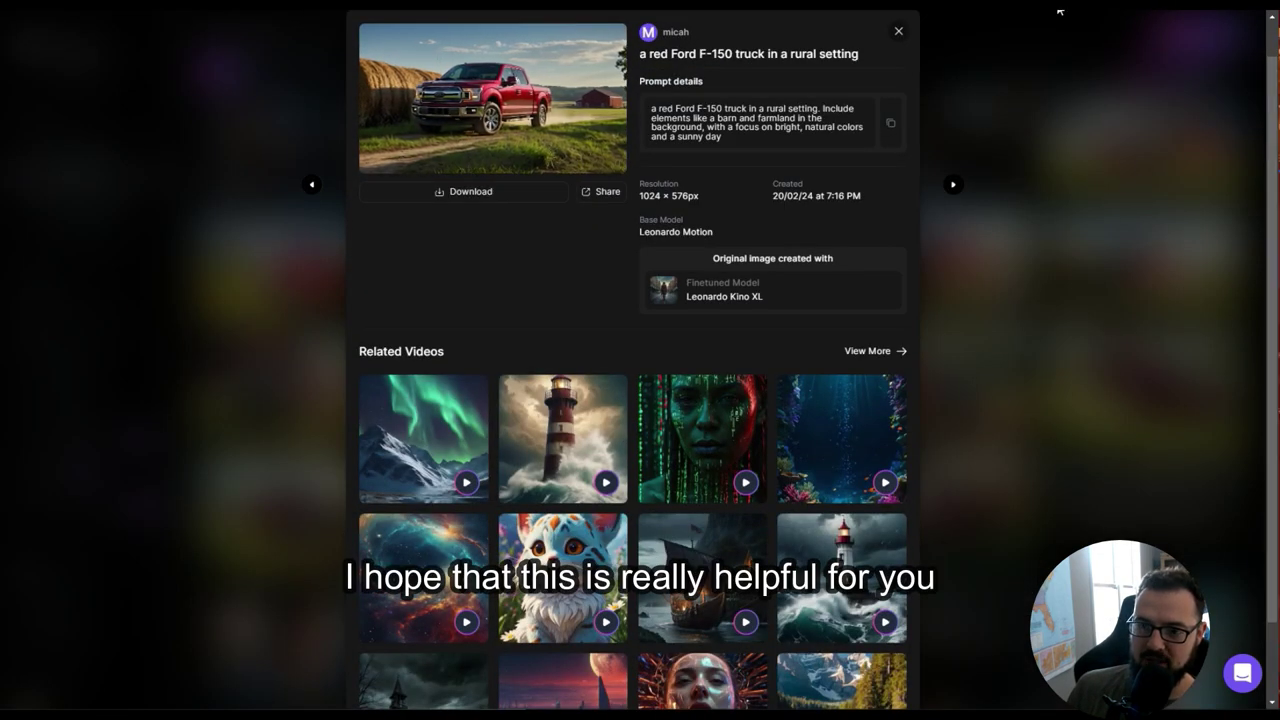
pyautogui.click(899, 34)
# Return to the newest images in the personal feed and enlarge the volleyball image of the woman with an open hand.
pyautogui.scroll(10, 1268, 408)
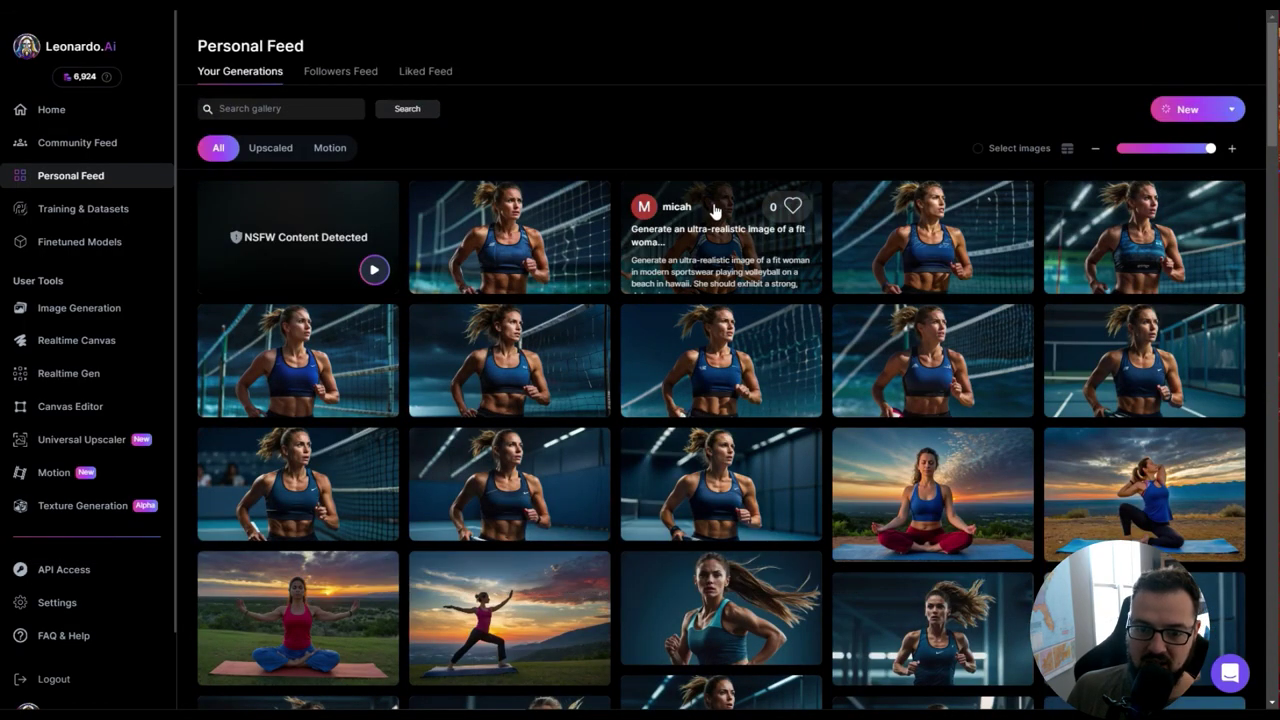
pyautogui.click(715, 210)
pyautogui.click(506, 160)
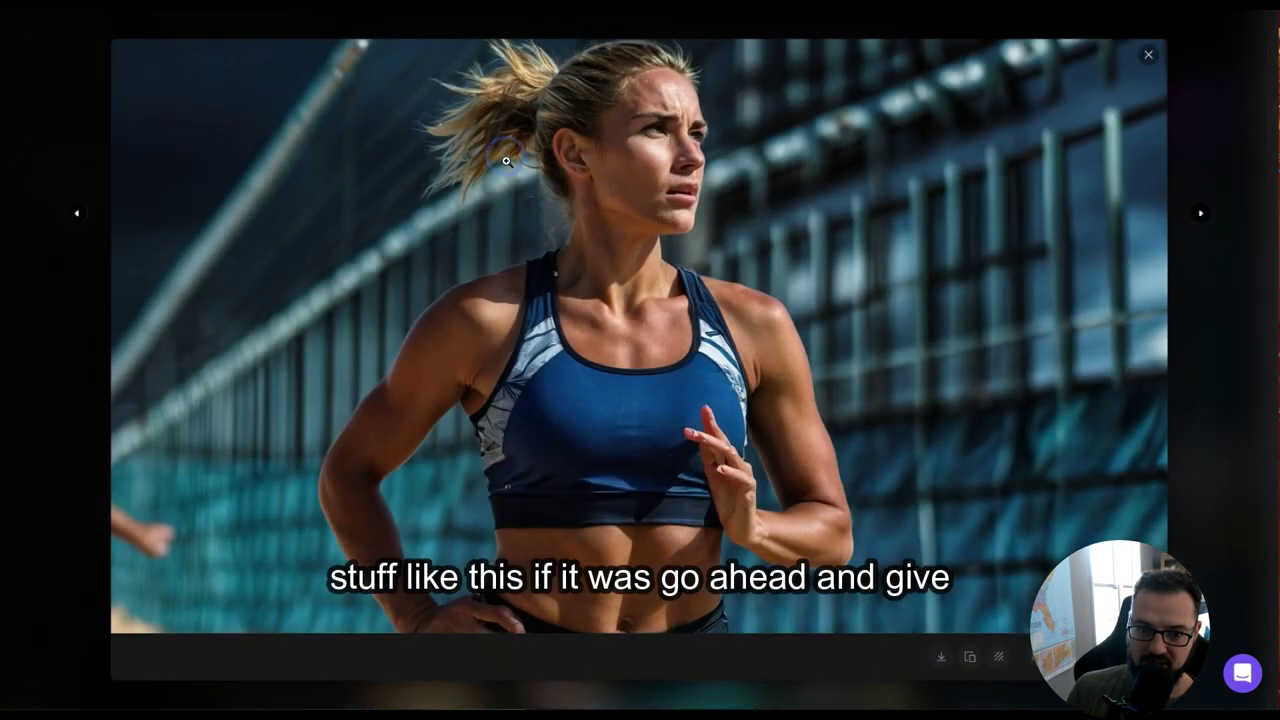